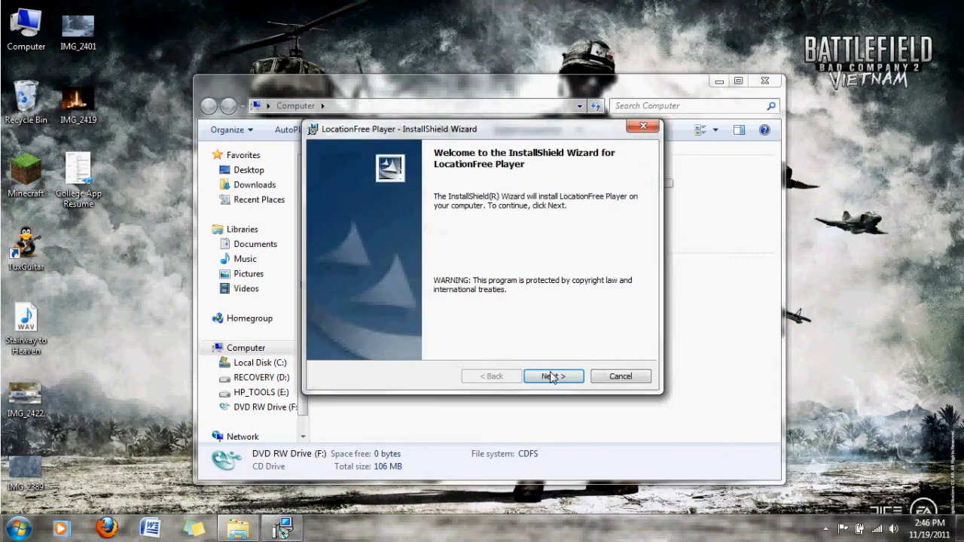
Step: Accept the license agreement and enter the product's serial key in the LocationFree Player installer's customer information
click(552, 378)
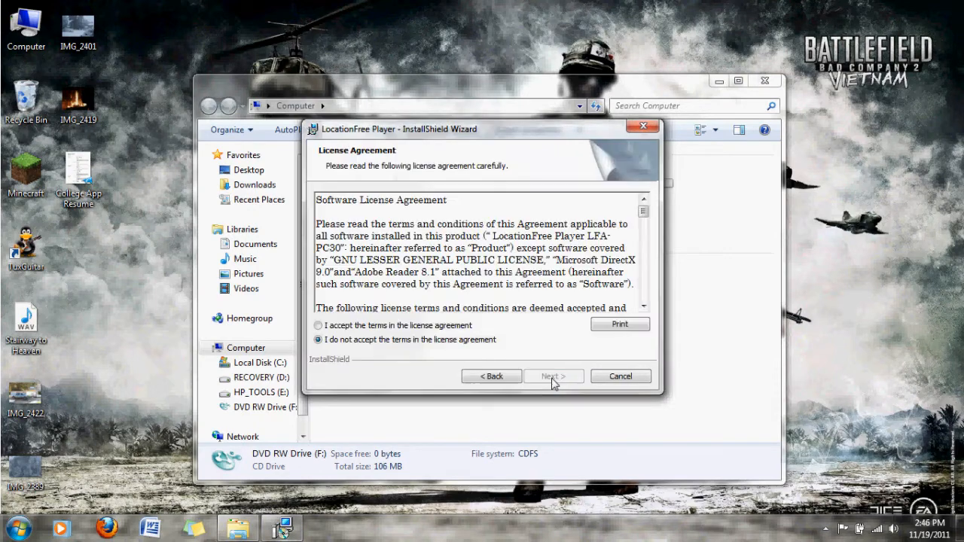
click(318, 325)
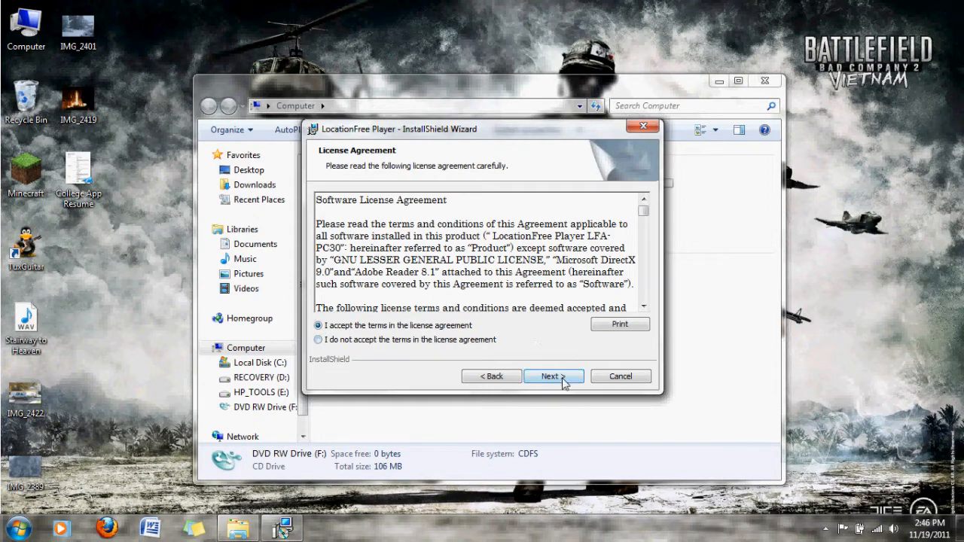
click(562, 378)
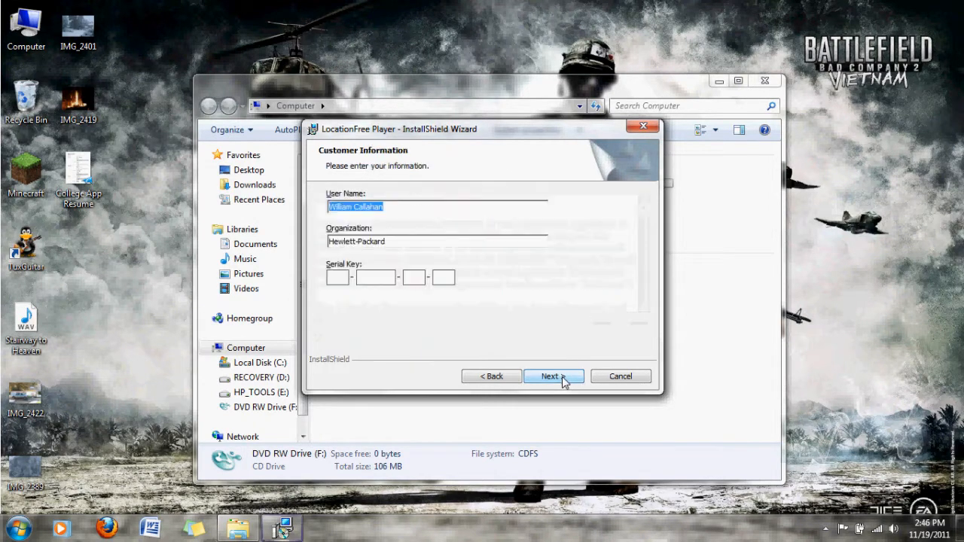
click(338, 283)
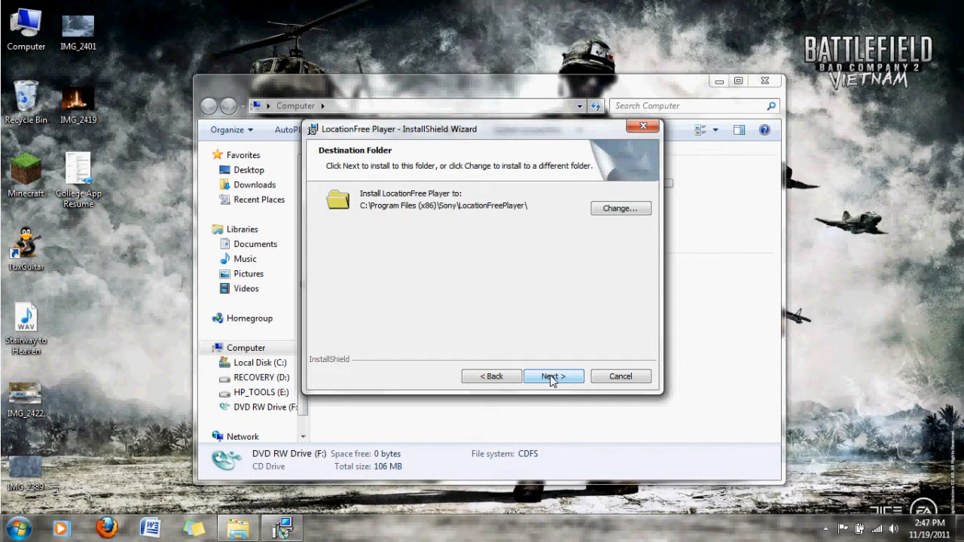
click(551, 378)
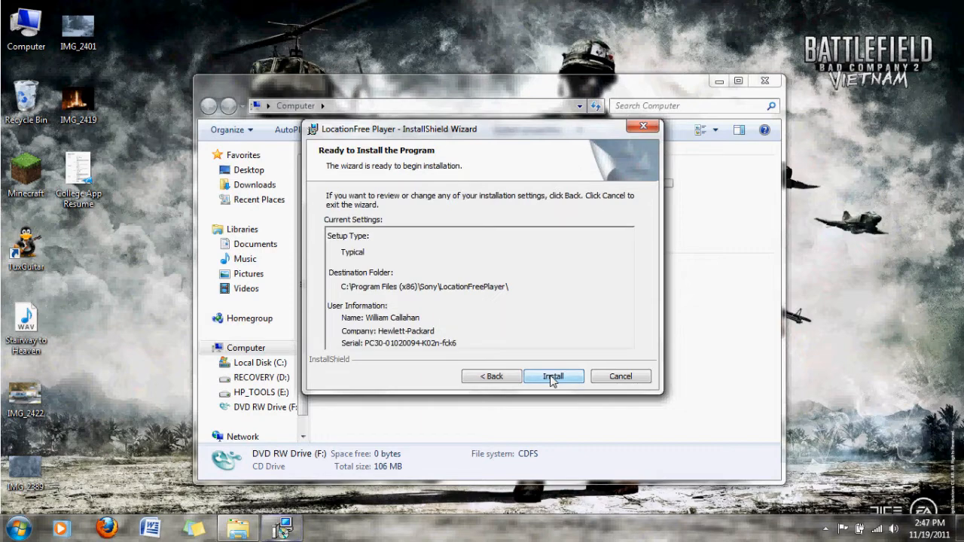
Step: Install LocationFree Player with the Typical setup, finish the wizard and launch the program
click(552, 376)
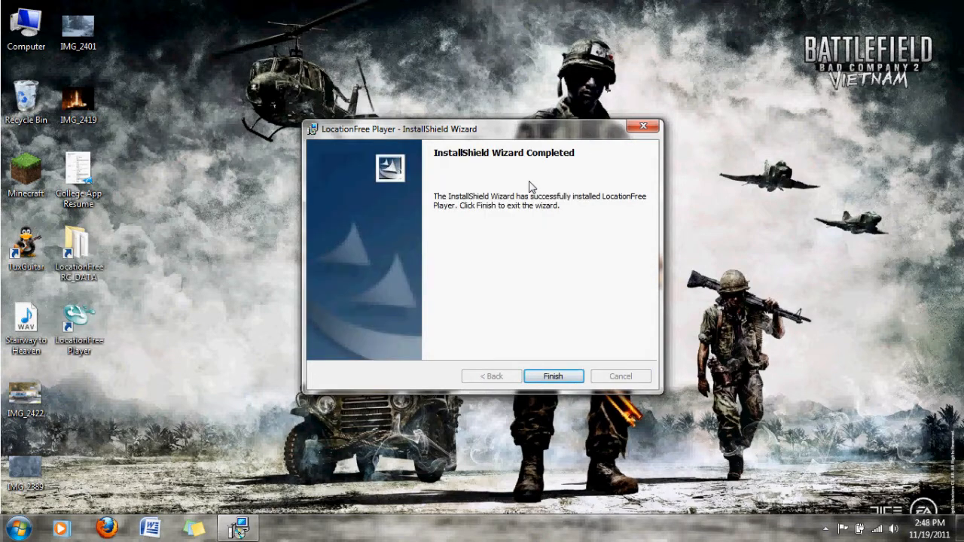
click(548, 377)
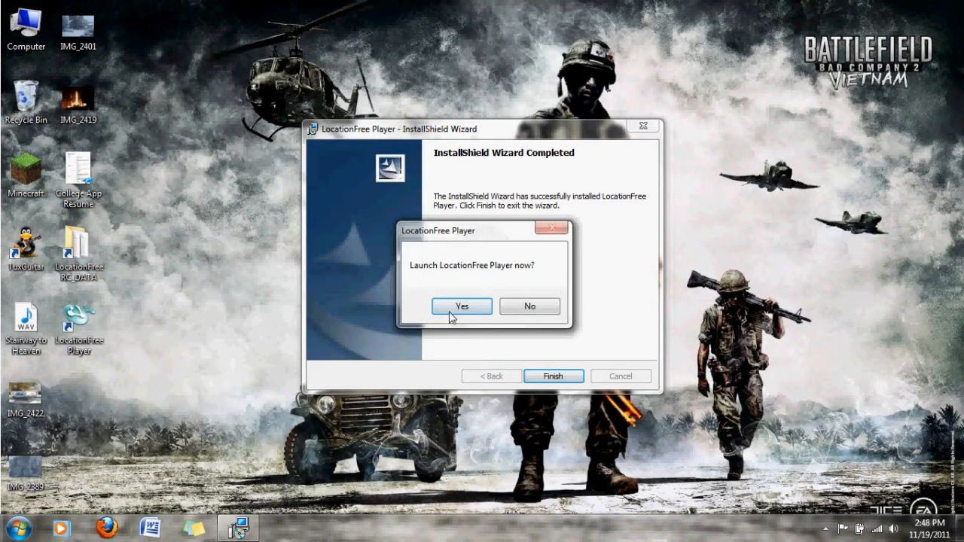
click(447, 309)
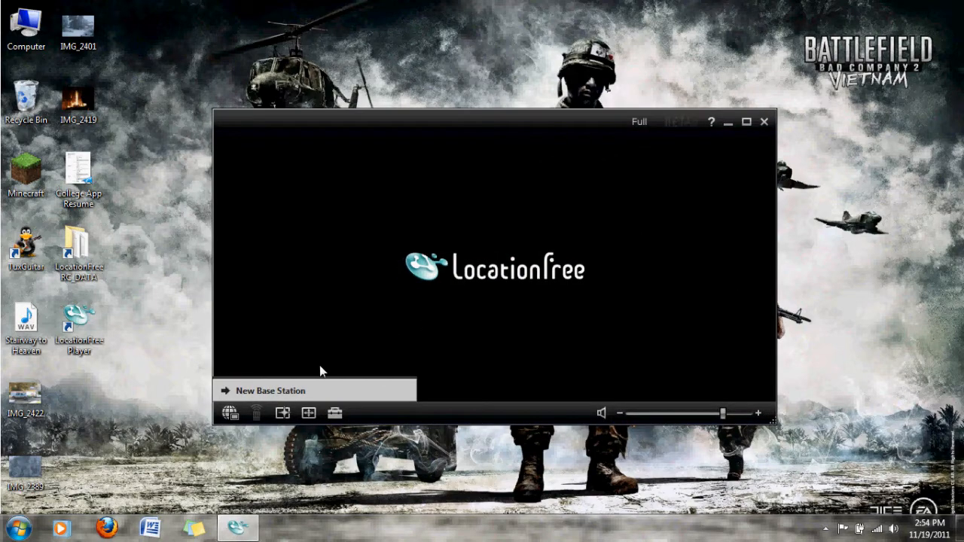
Step: Start the setup for a new Base Station and run the security software check
click(314, 386)
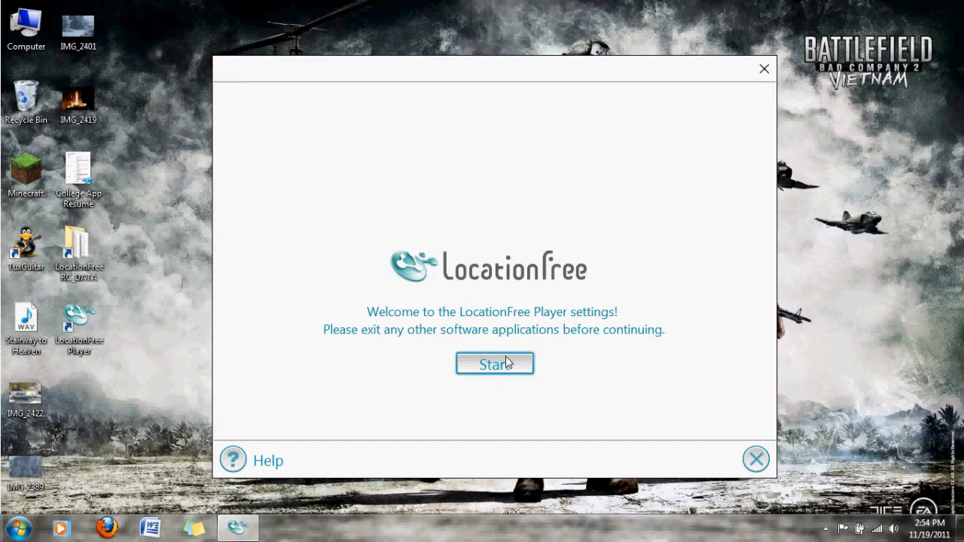
click(505, 363)
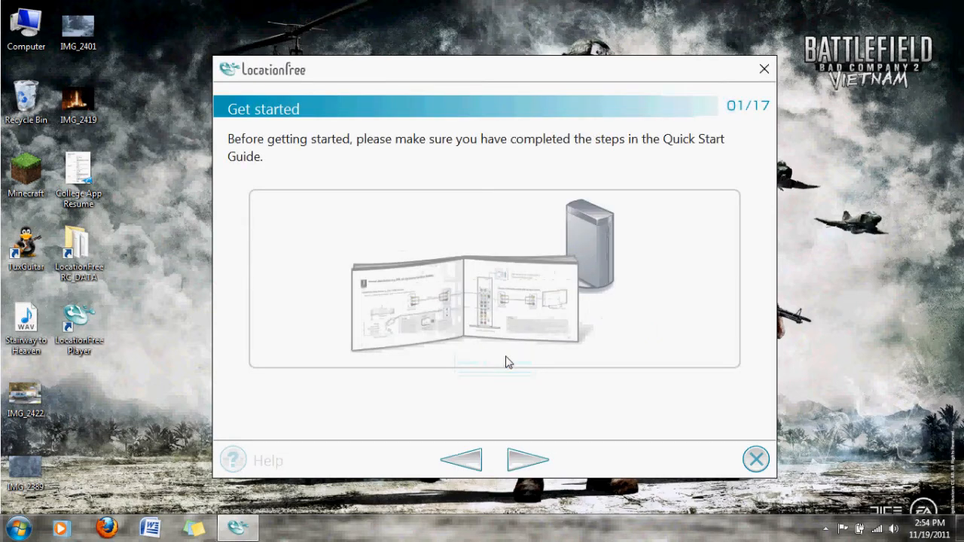
click(517, 459)
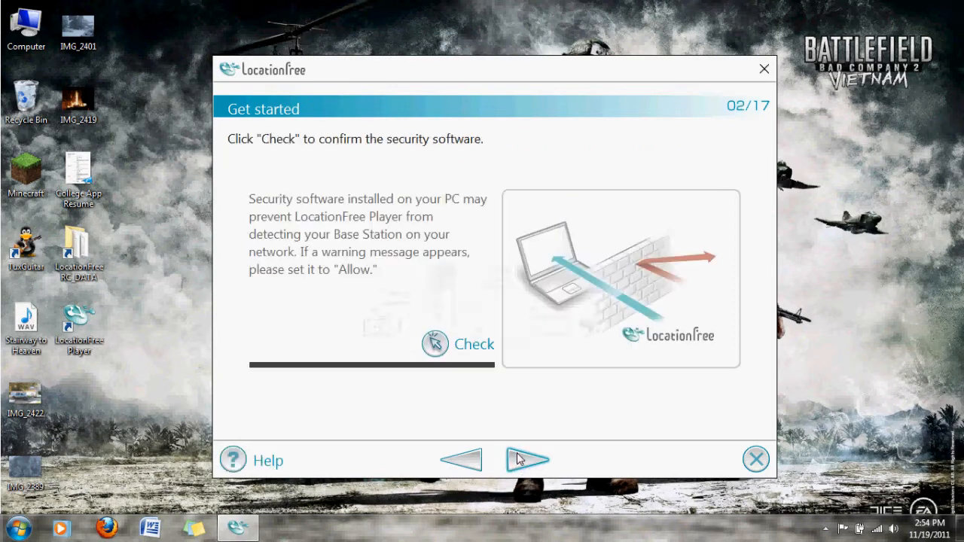
click(434, 346)
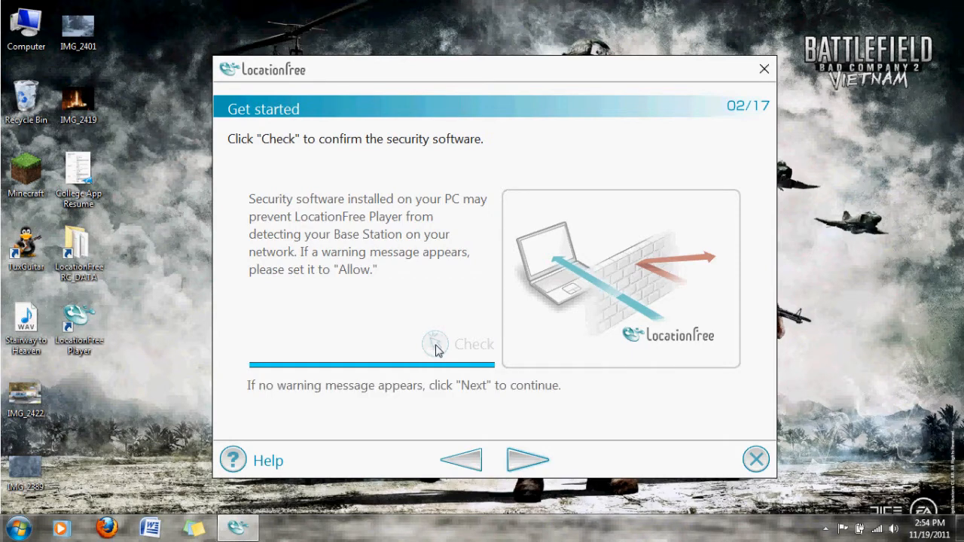
click(525, 462)
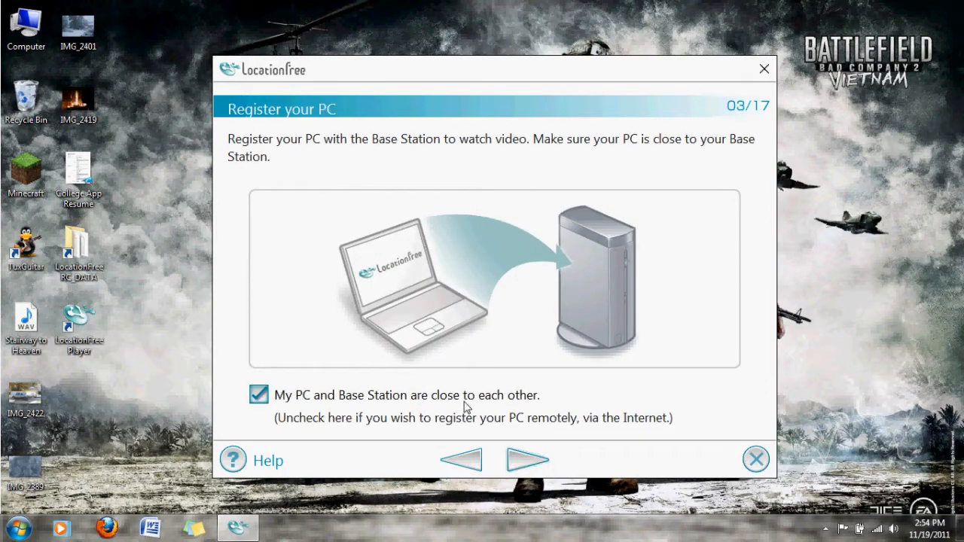
Step: Register this PC with the nearby Base Station in SETUP MODE, repeating the registration attempt as needed
click(519, 455)
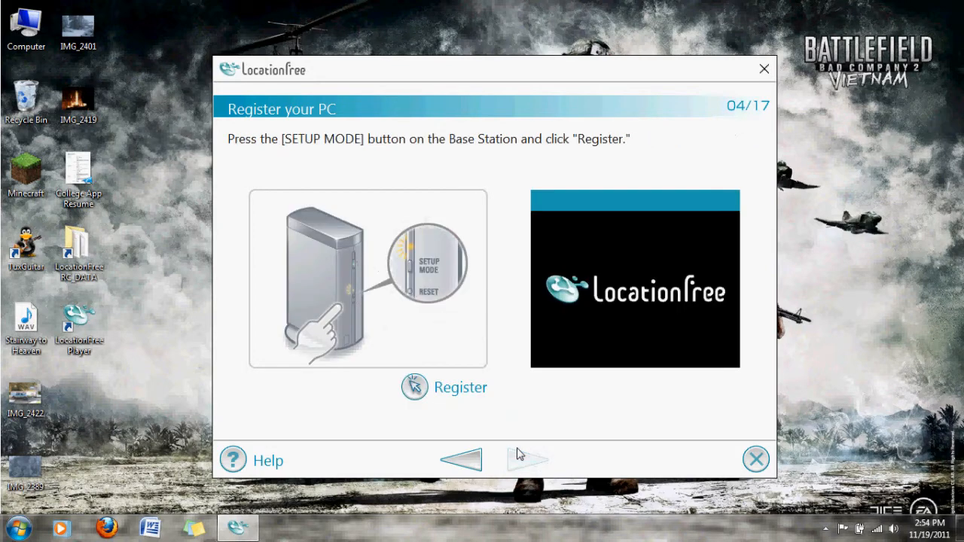
click(415, 390)
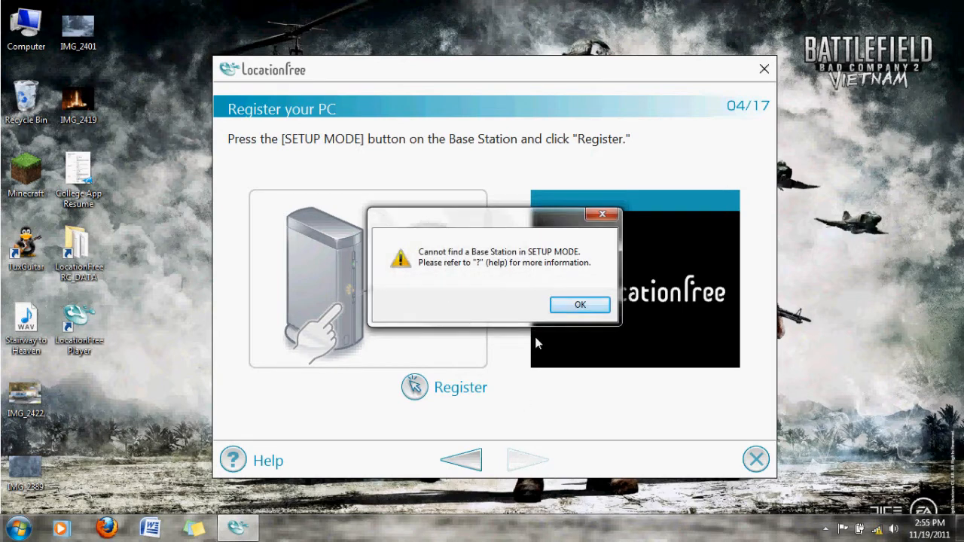
click(579, 306)
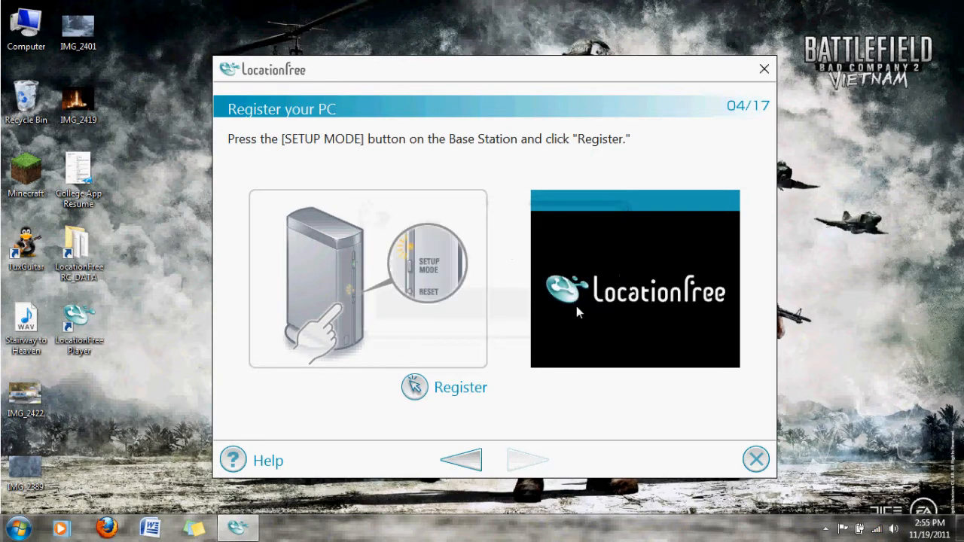
click(415, 389)
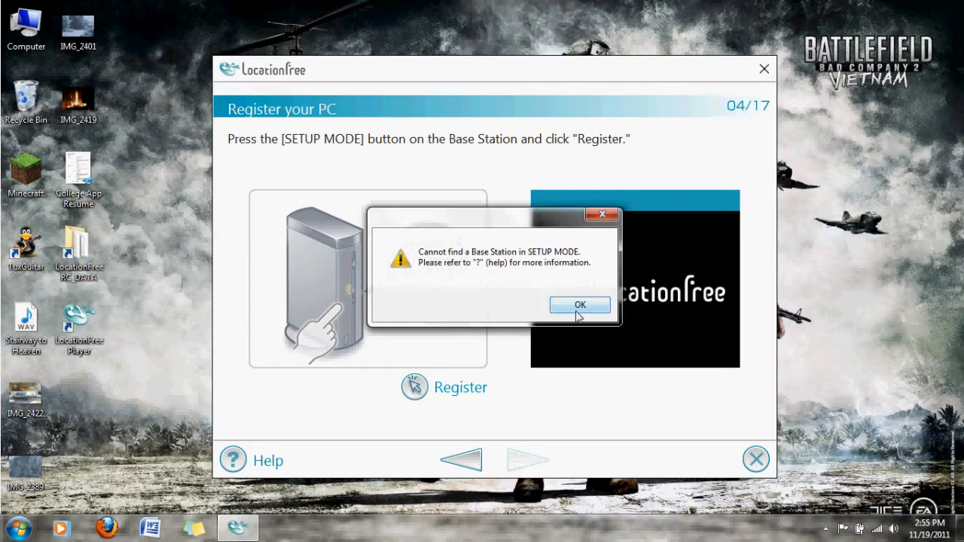
click(578, 310)
click(415, 389)
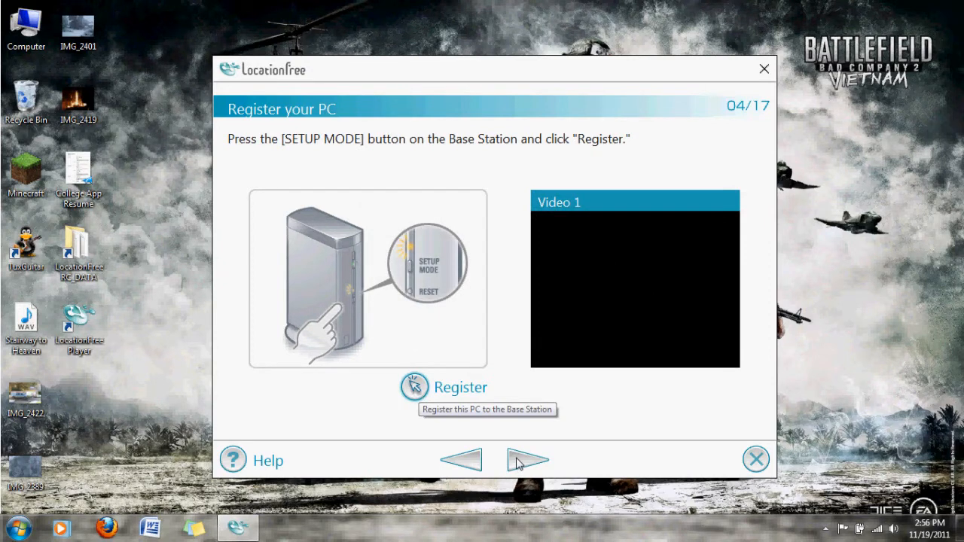
click(516, 462)
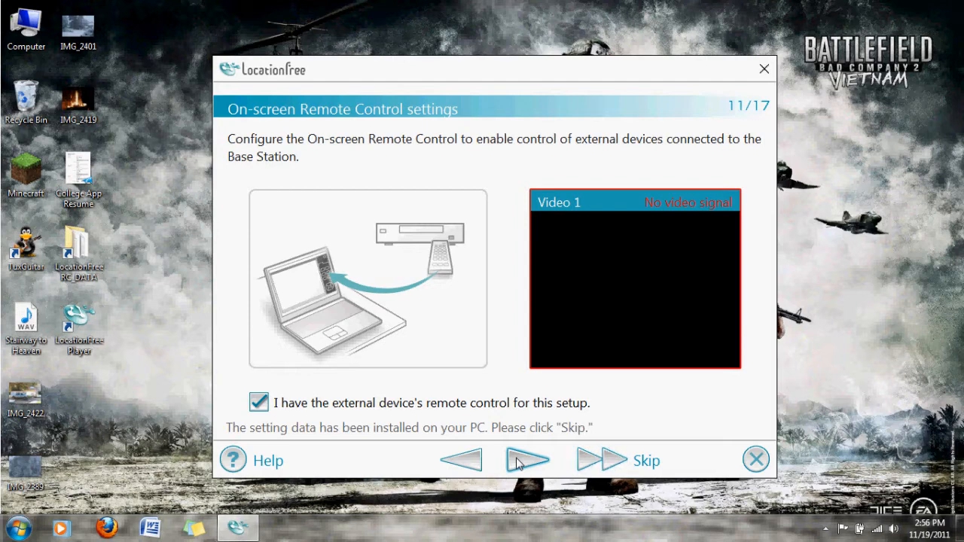
Step: Configure the Video 1 on-screen remote using the external device's remote control and skip the remote settings for Video 2
click(516, 462)
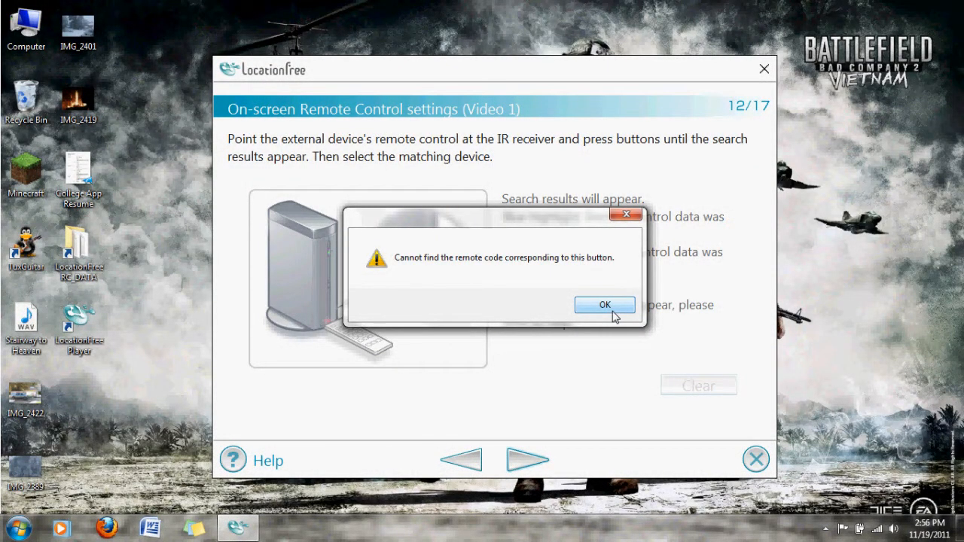
click(604, 305)
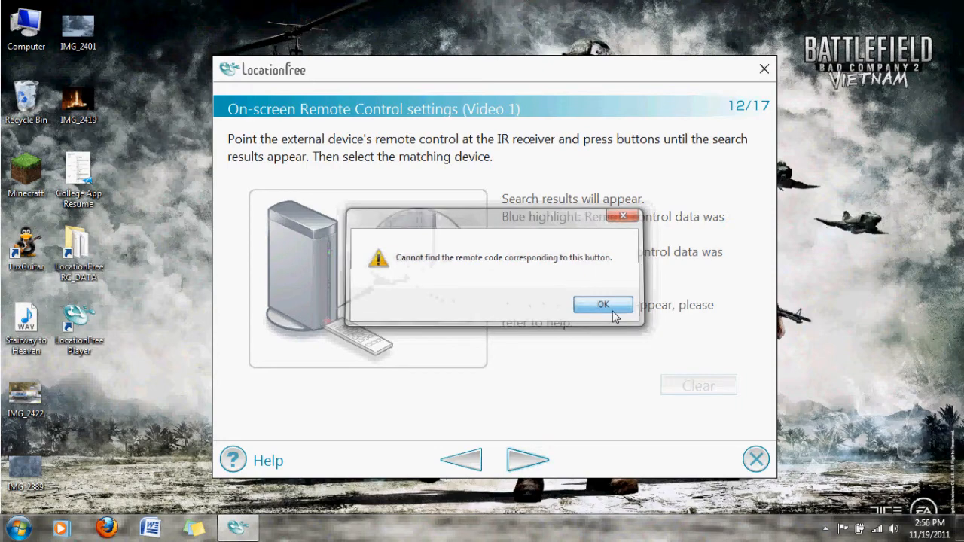
click(527, 460)
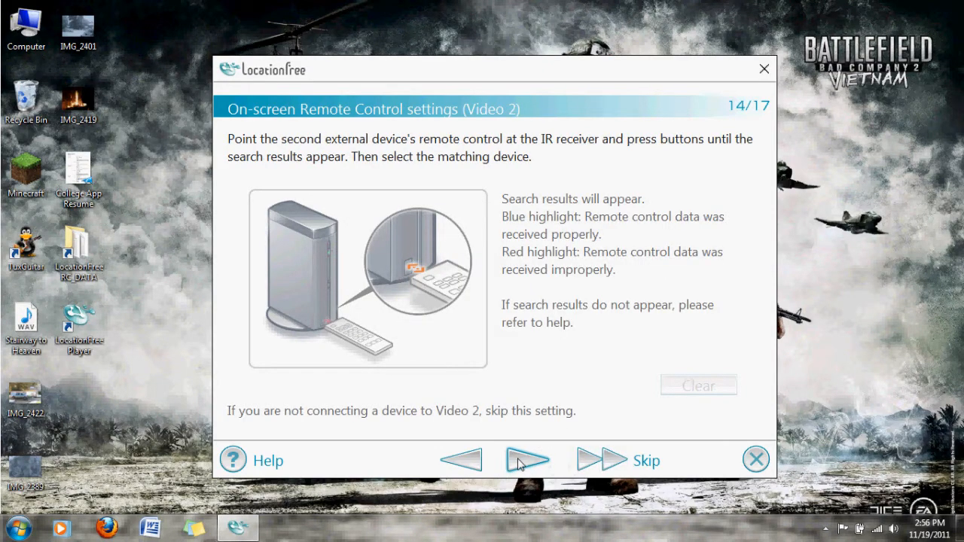
click(602, 461)
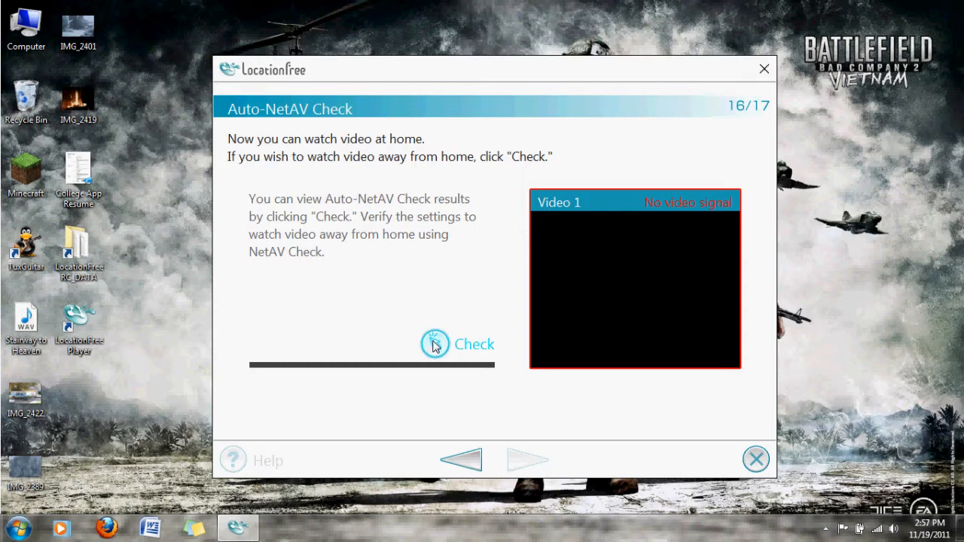
Step: Run the Auto-NetAV Check for watching video away from home and finish the Base Station setup
click(434, 344)
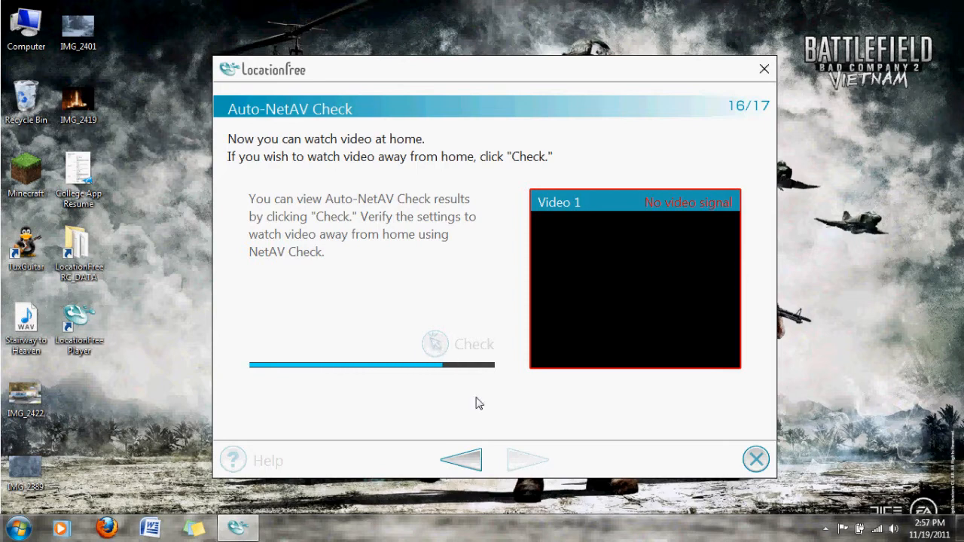
click(529, 460)
click(498, 413)
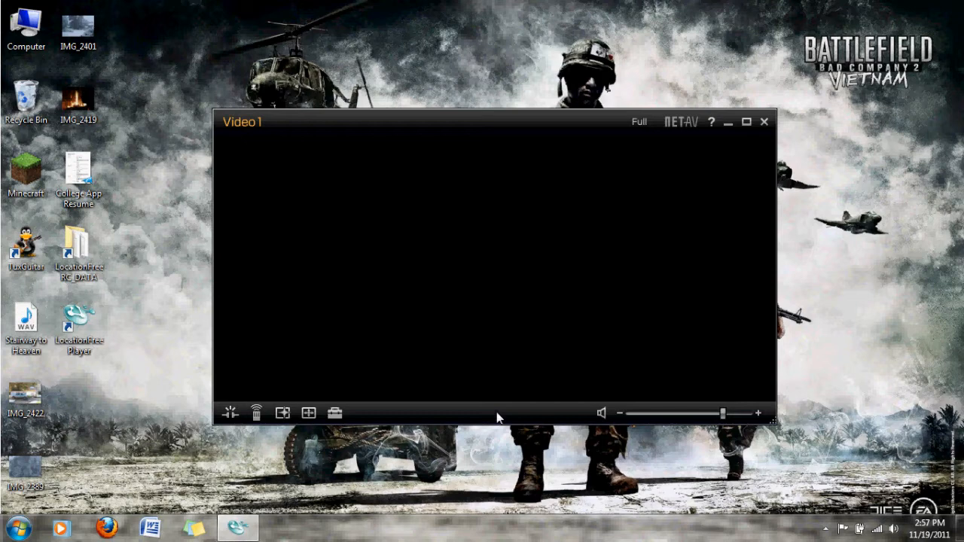
Step: Start configuring a secondary on-screen remote for Video 1 without using the external device's remote control
click(335, 413)
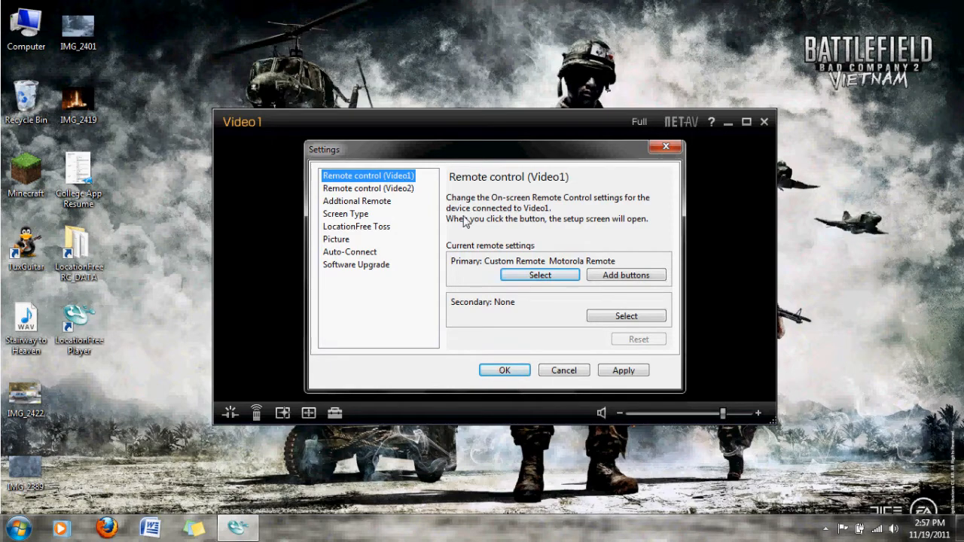
click(609, 317)
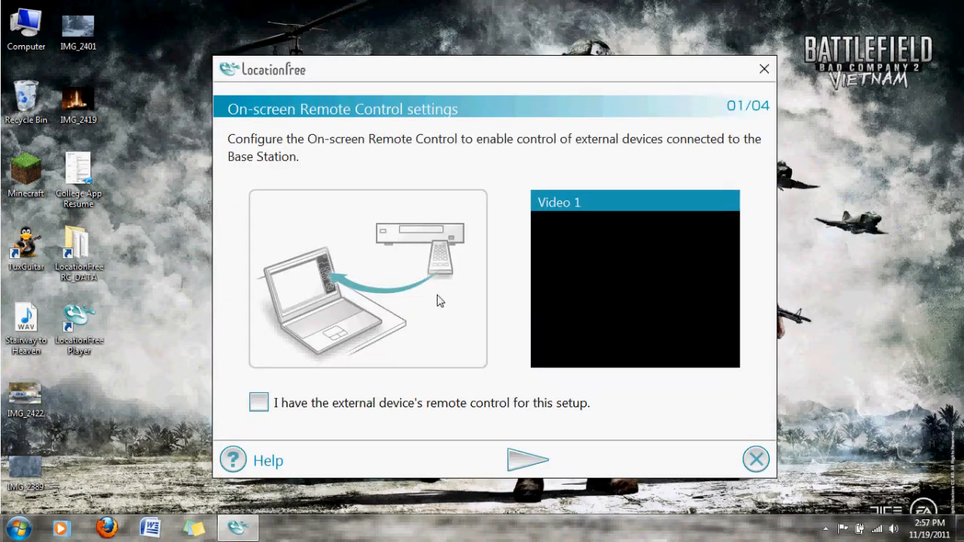
click(510, 460)
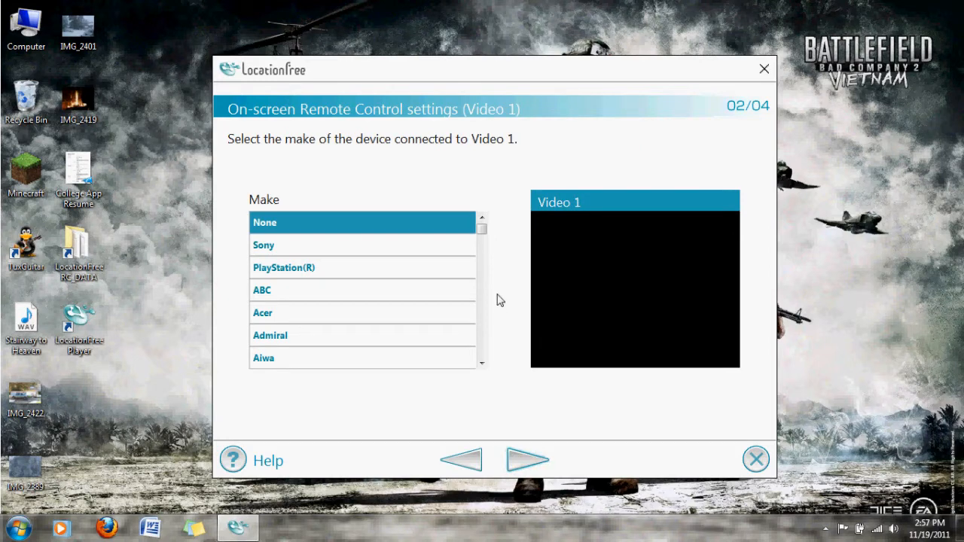
Step: Set the make of the device connected to Video 1 to Motorola
mouse_move(482, 227)
mouse_down()
mouse_move(493, 364)
mouse_move(481, 214)
mouse_up()
click(402, 242)
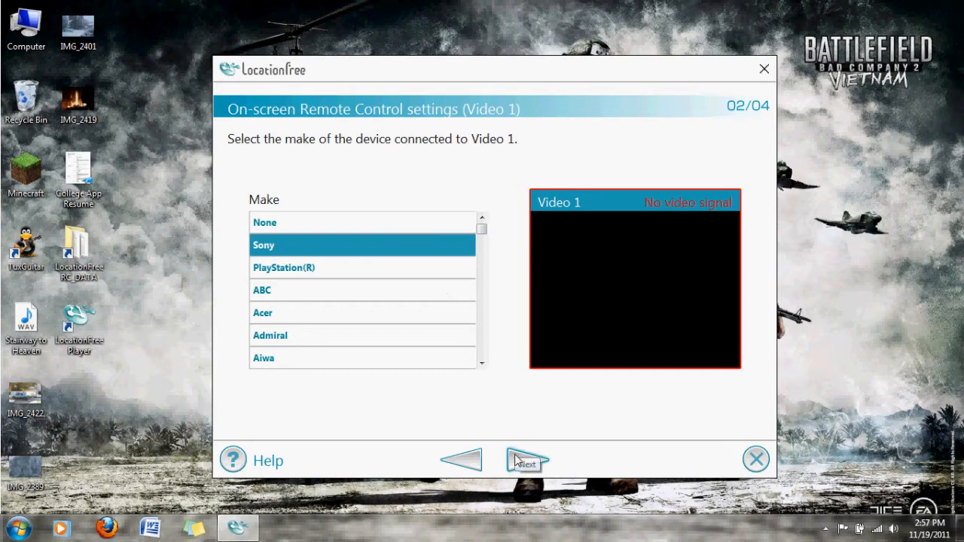
drag(482, 229, 481, 301)
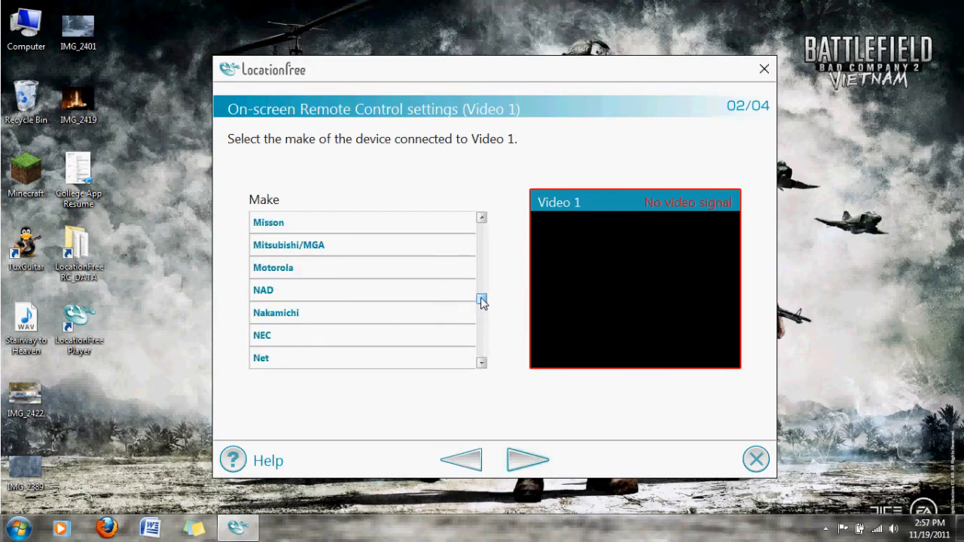
click(481, 217)
click(482, 364)
click(481, 363)
click(308, 291)
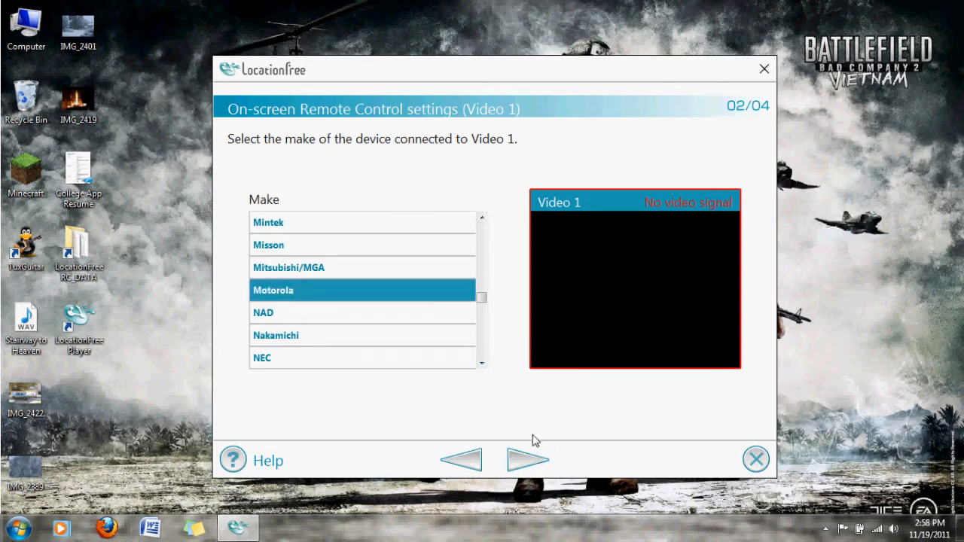
click(527, 457)
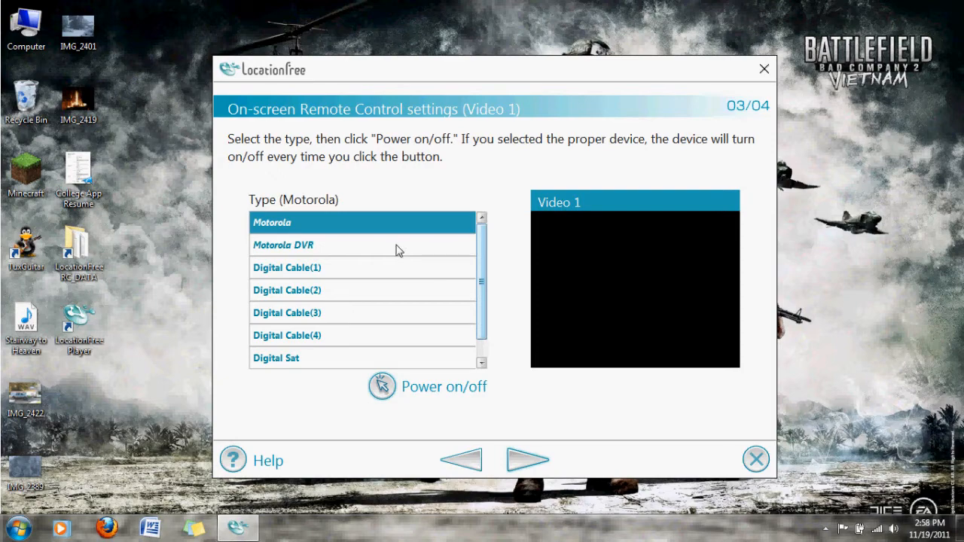
Step: Choose Motorola DVR as the device type and finish the secondary remote settings
click(286, 246)
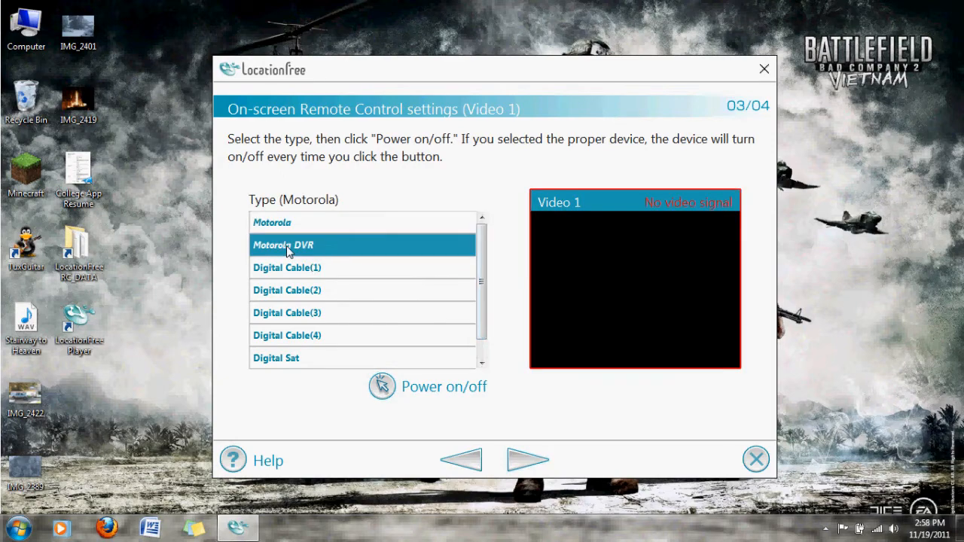
click(528, 460)
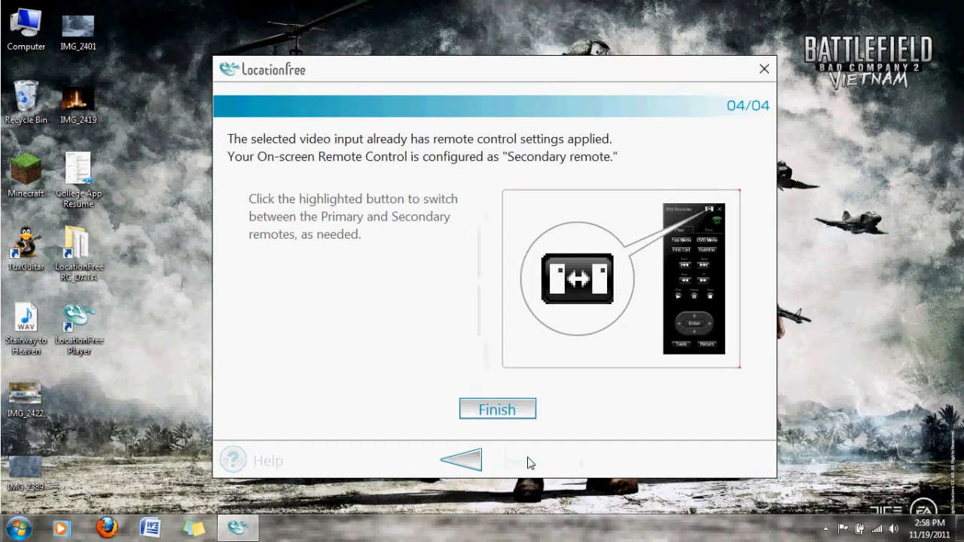
click(495, 418)
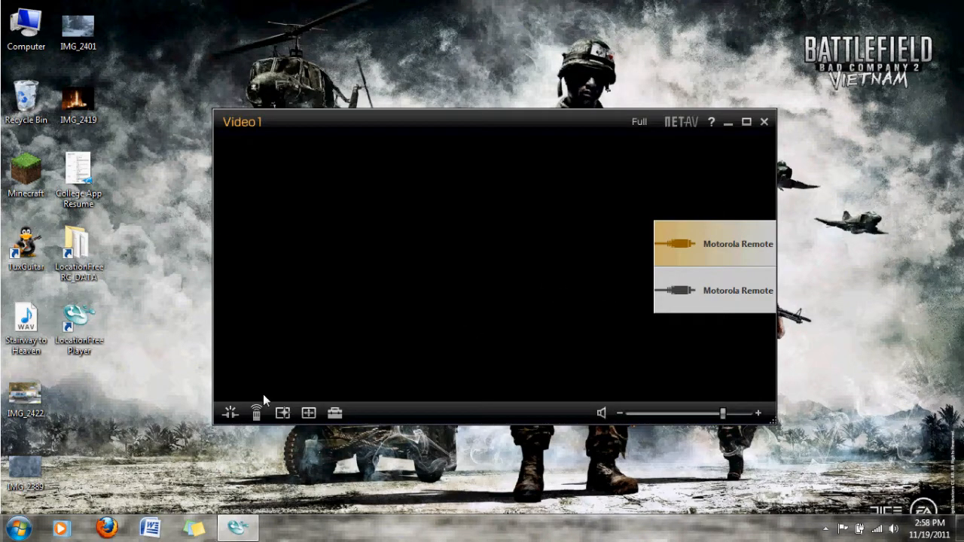
Step: Display the on-screen Motorola remote for Video1 and toggle its docking beside the player window
click(256, 412)
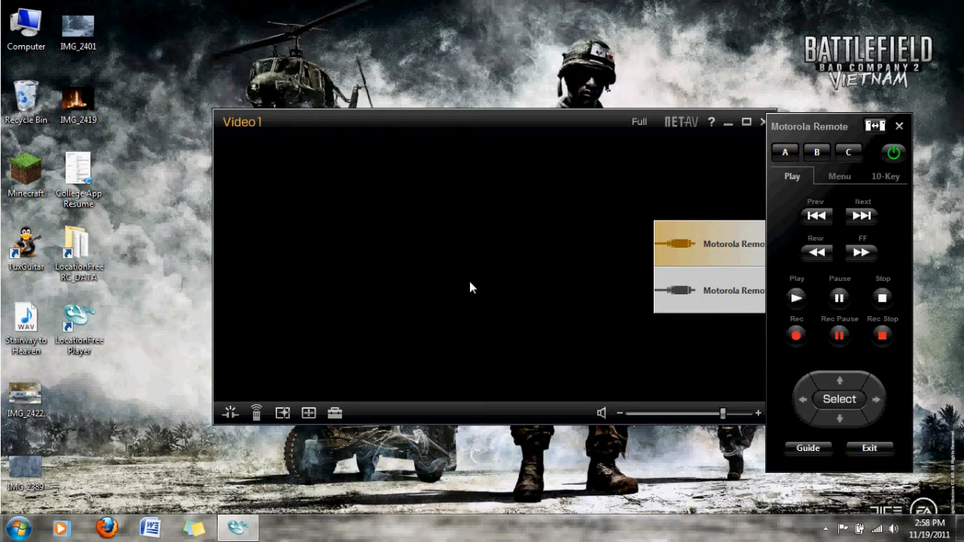
click(874, 127)
Step: Start creating a custom remote control from the Additional Remote settings
click(334, 411)
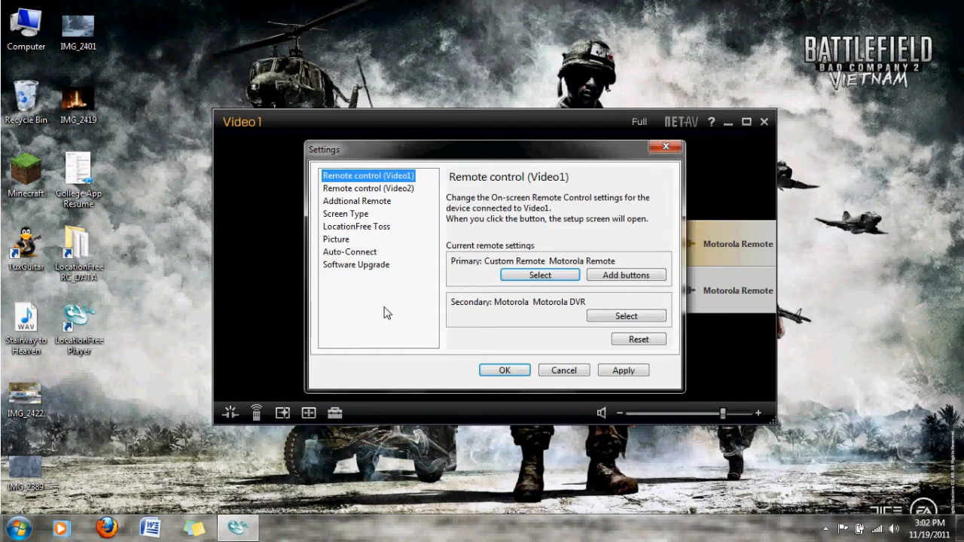
click(358, 201)
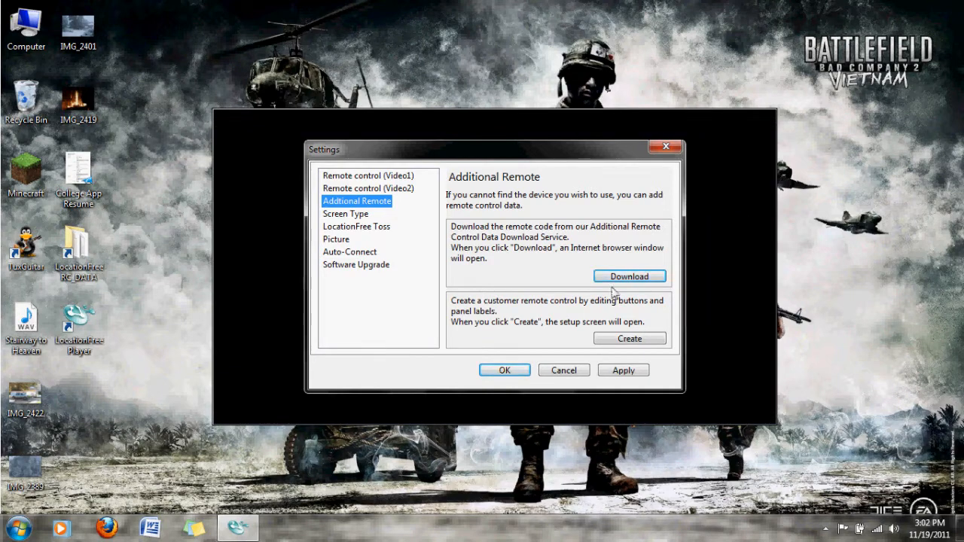
click(631, 339)
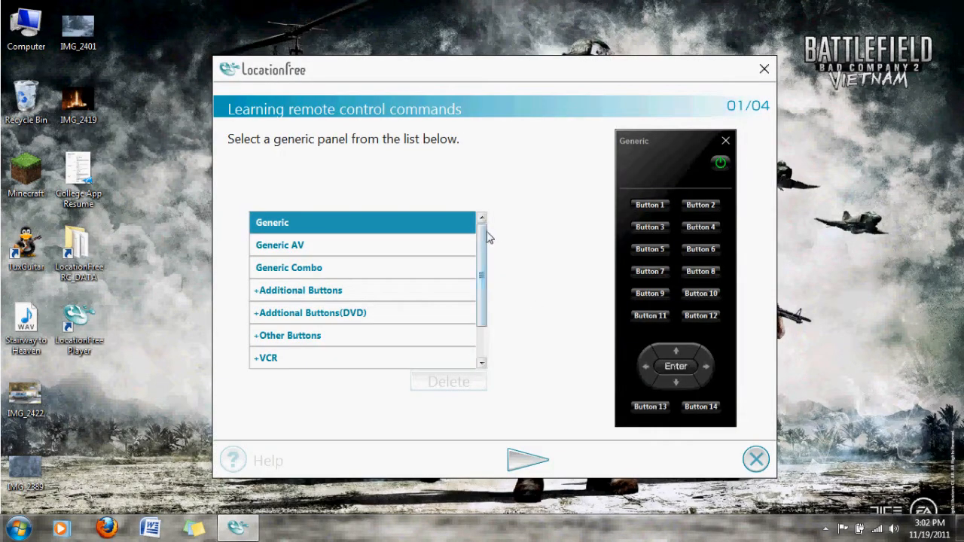
Step: Compare the generic remote panels and choose Generic Combo as the panel for the custom remote
mouse_move(484, 236)
mouse_down()
mouse_move(486, 301)
mouse_move(486, 252)
mouse_up()
click(411, 249)
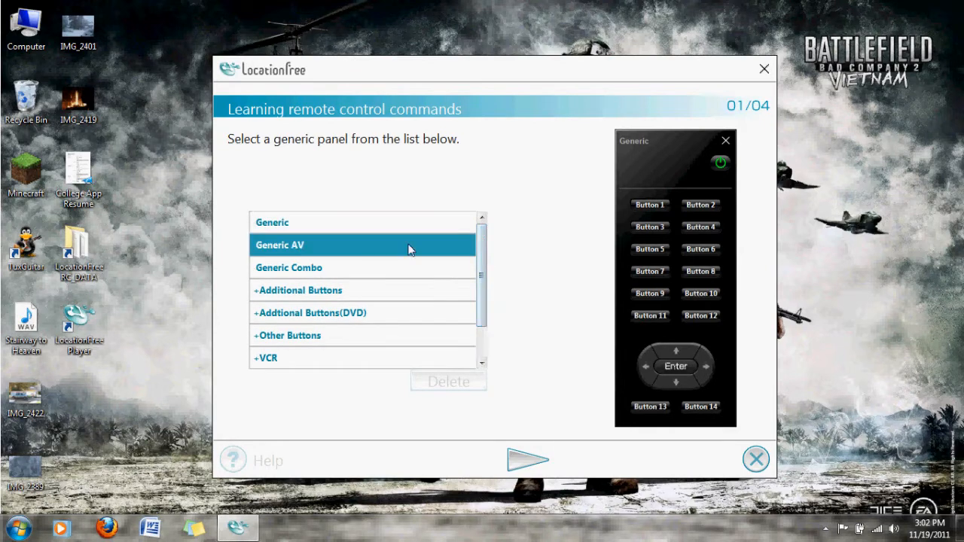
click(392, 269)
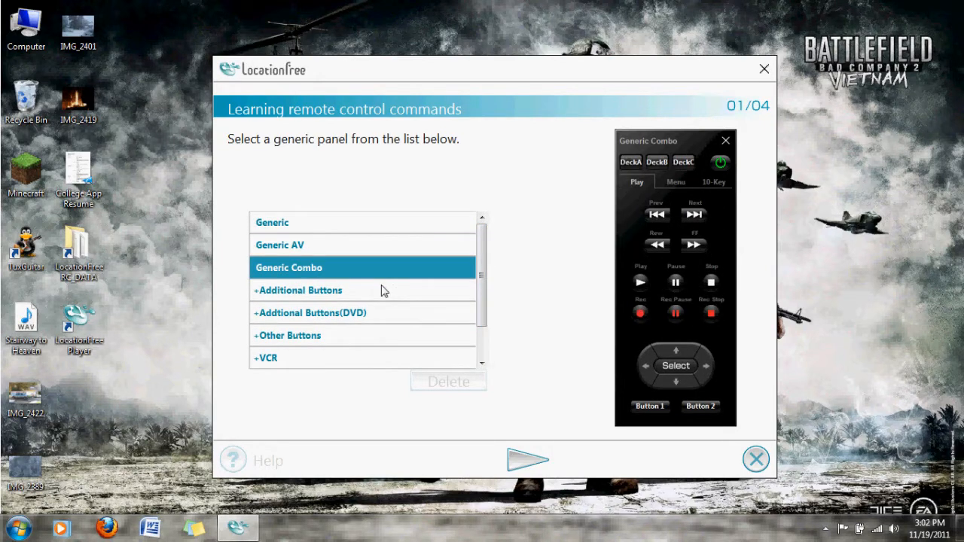
click(383, 291)
click(381, 312)
click(364, 355)
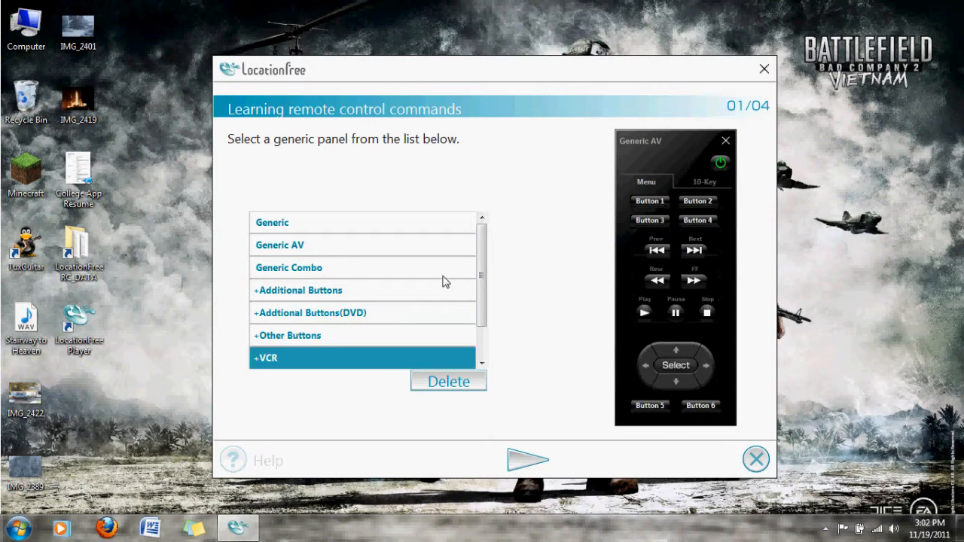
click(341, 271)
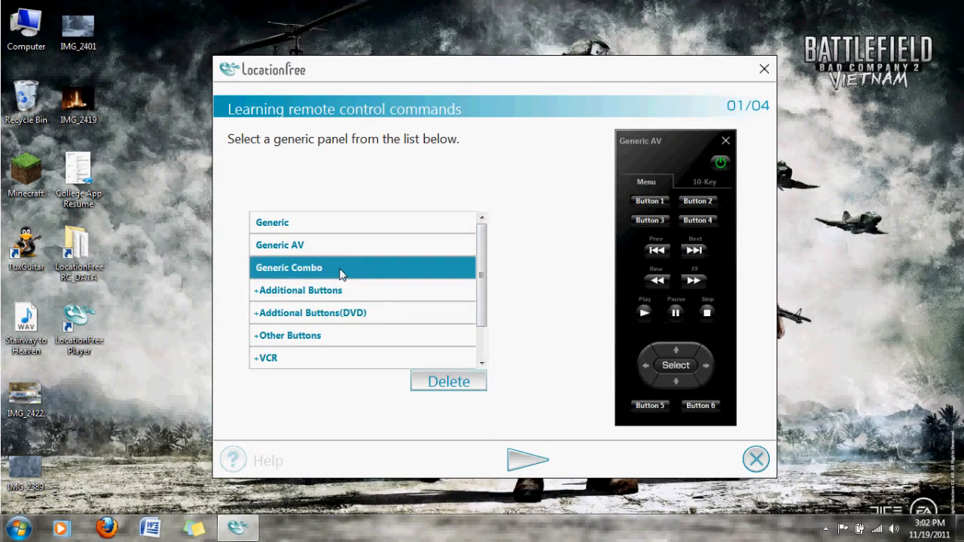
click(525, 463)
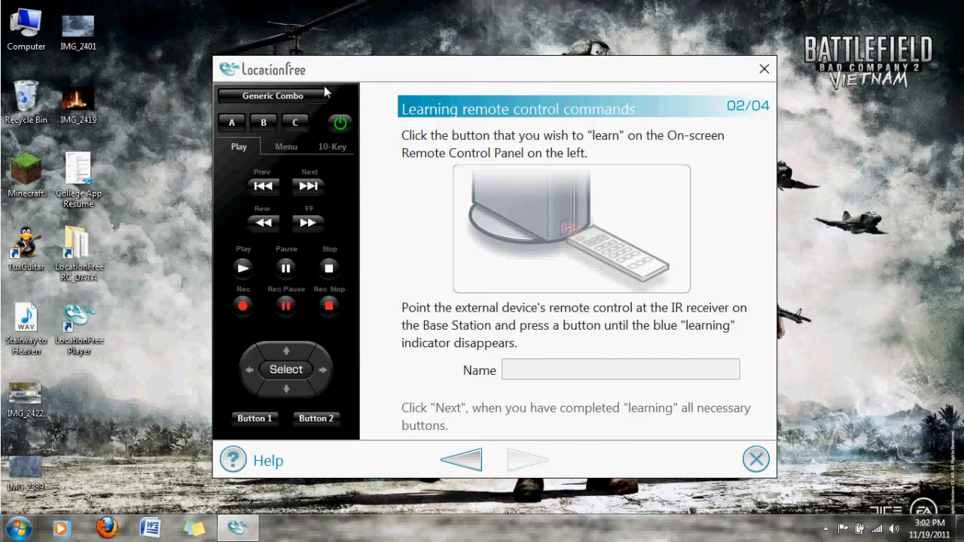
Step: Rename Button 3 as Play and Button 4 as Stop on the Menu page of the custom remote
click(284, 146)
click(268, 174)
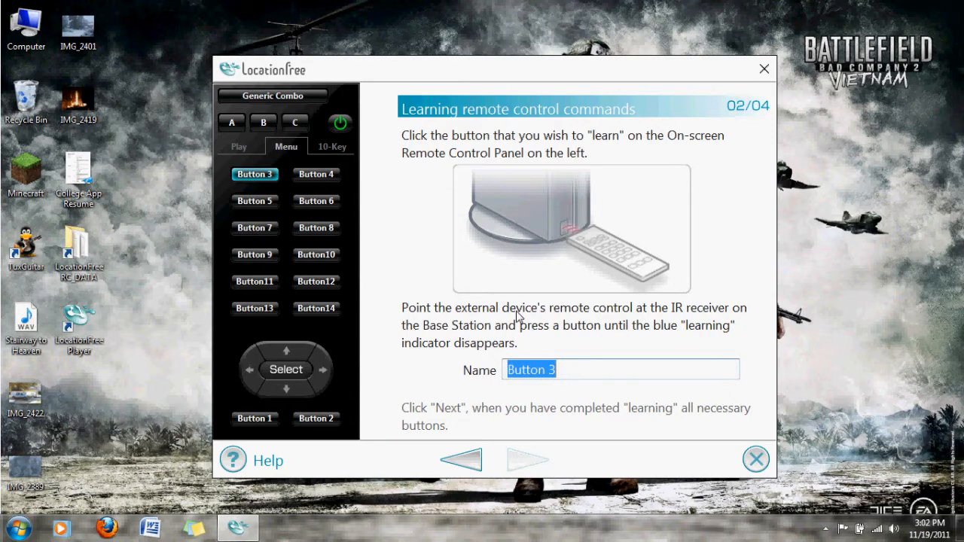
text(Play)
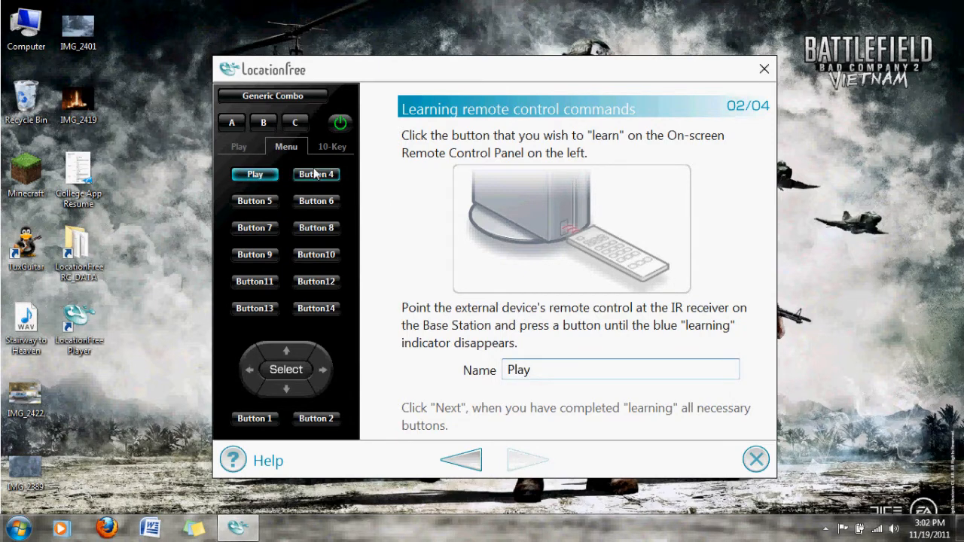
click(315, 174)
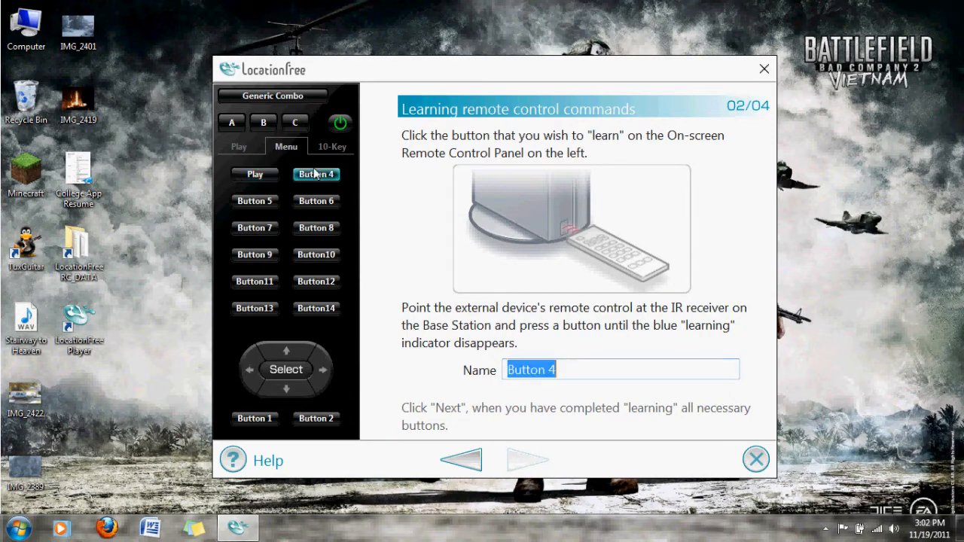
key(BackSpace)
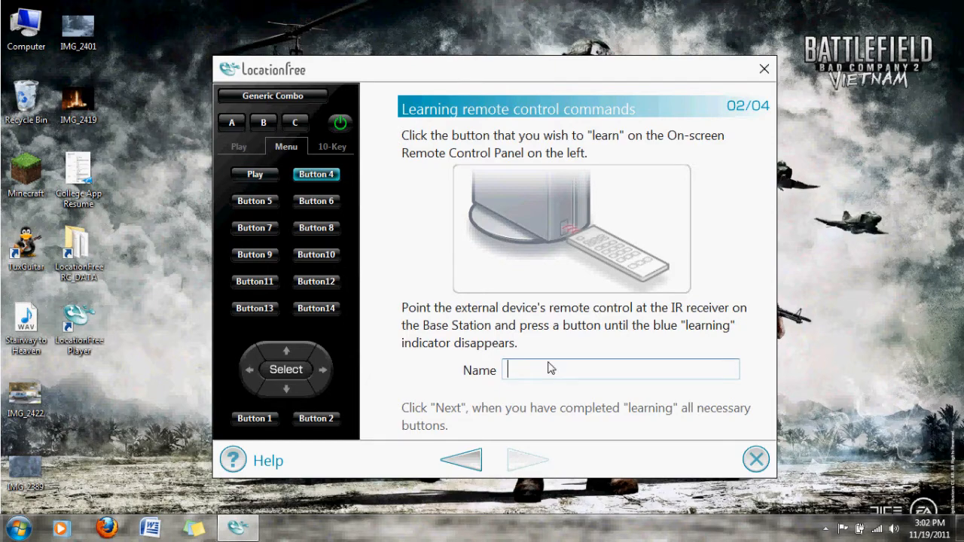
text(Stop)
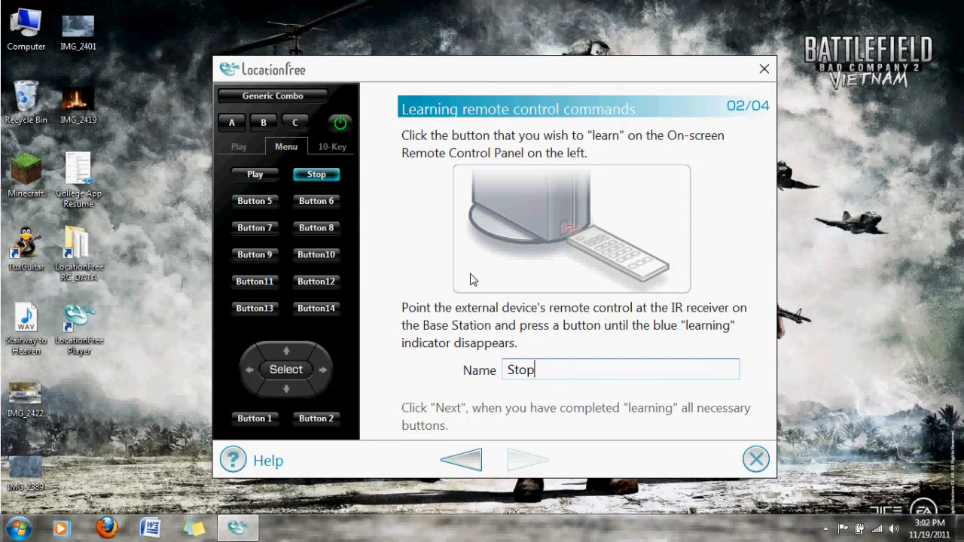
Step: Select Button 8, return to the Play page of the remote and replace the name Button 8 with Test
click(313, 228)
click(241, 149)
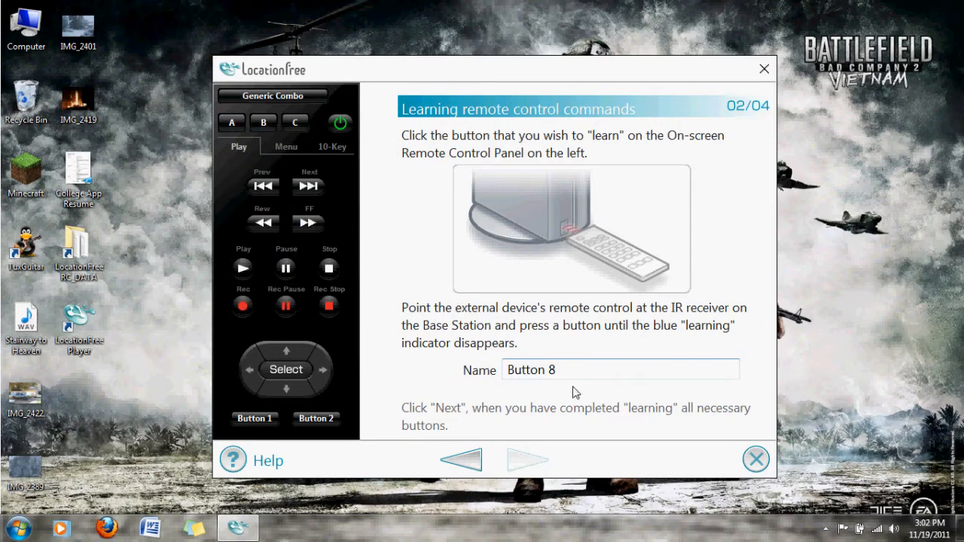
drag(555, 370, 372, 372)
key(BackSpace)
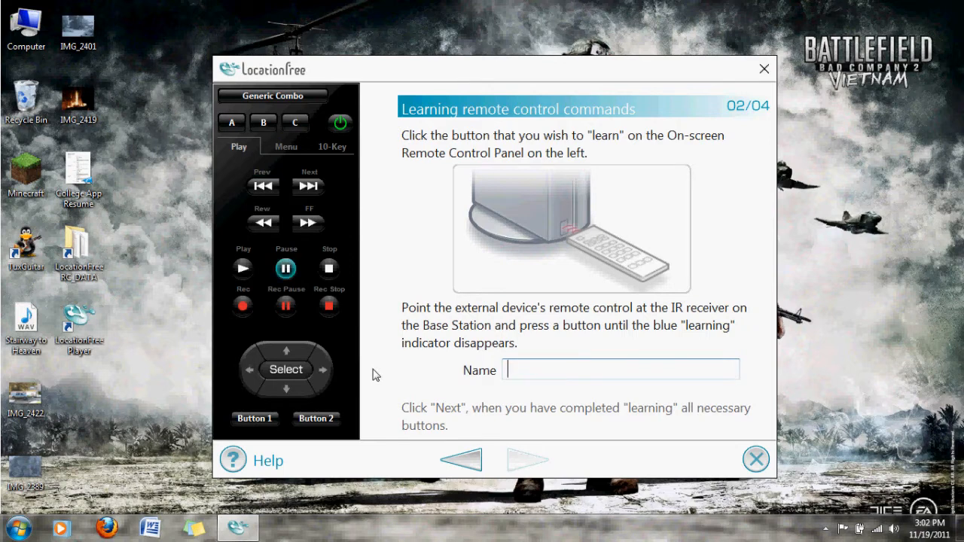
text(Test)
Step: Have the Play and Pause buttons learn their commands from the external device's remote control
click(333, 274)
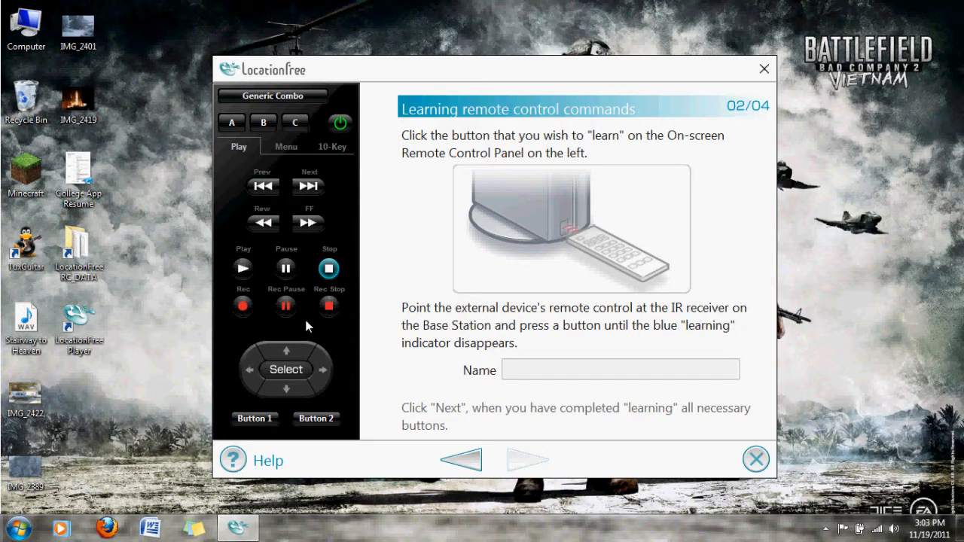
click(242, 271)
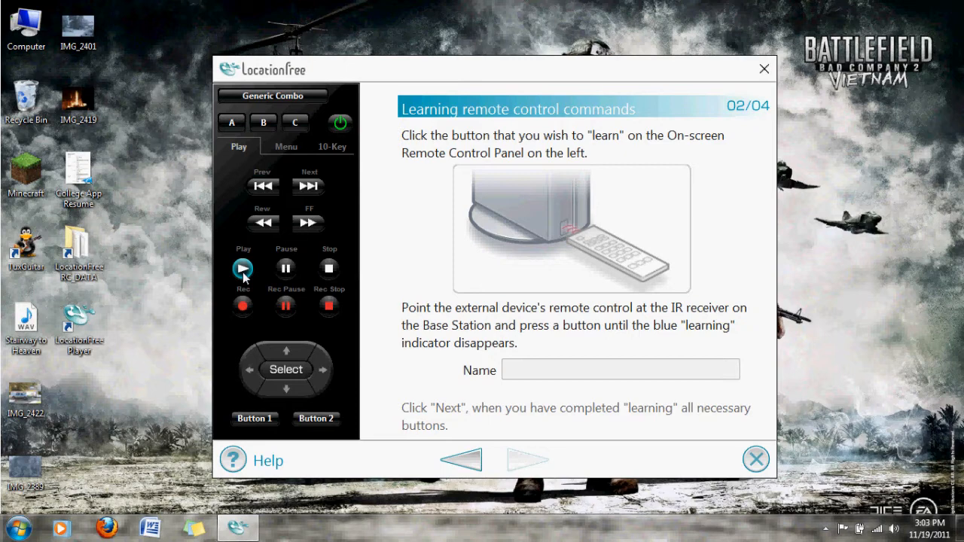
click(243, 275)
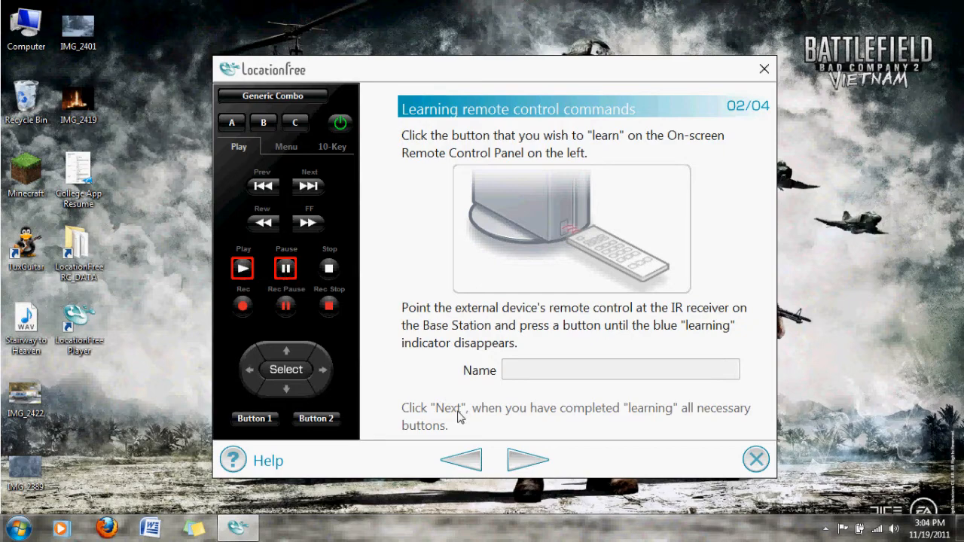
Step: Assign the Generic Combo custom remote to the Video1 input and finish the remote learning setup
click(528, 460)
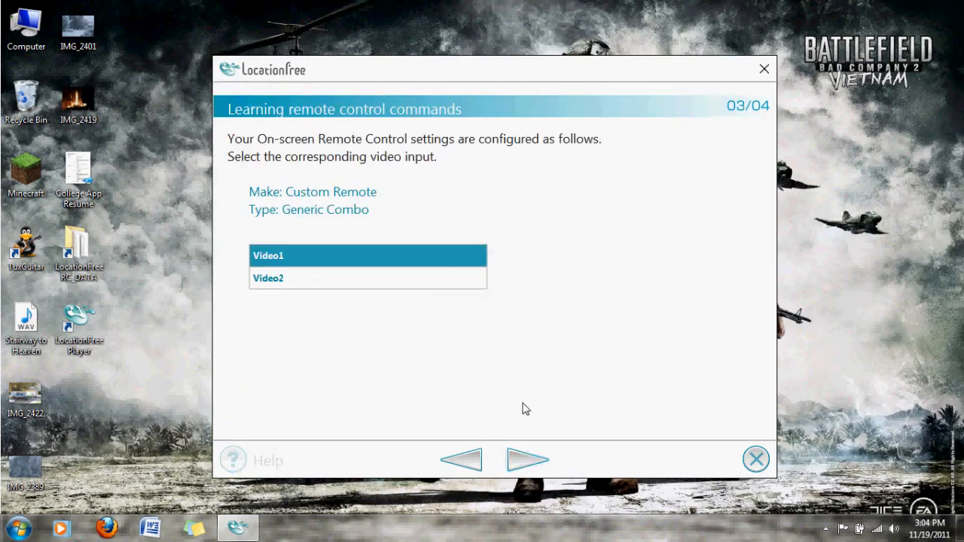
click(338, 275)
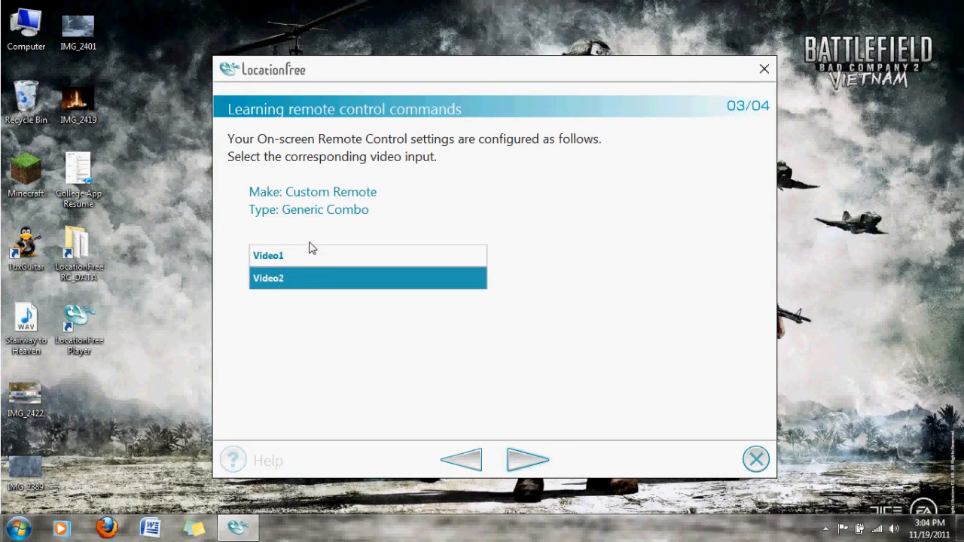
click(312, 253)
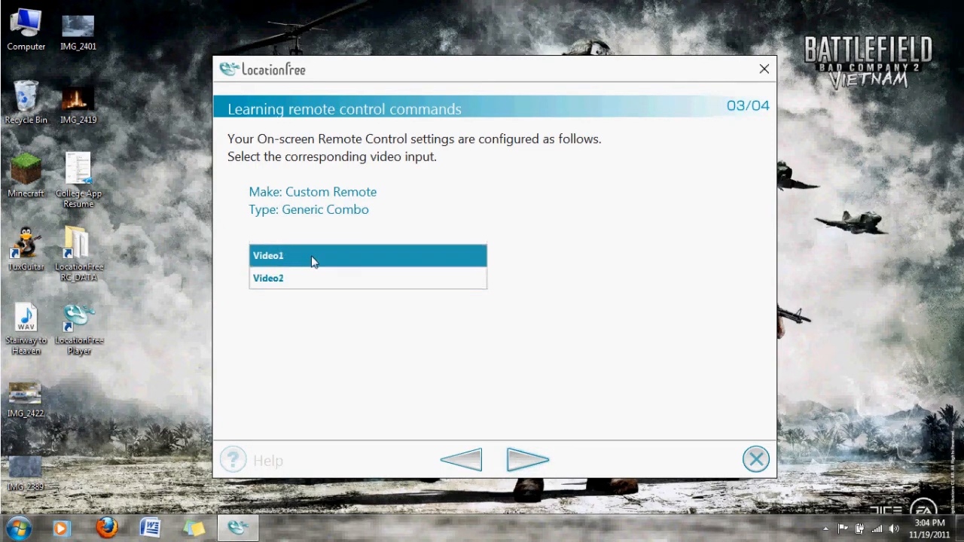
click(515, 461)
click(490, 408)
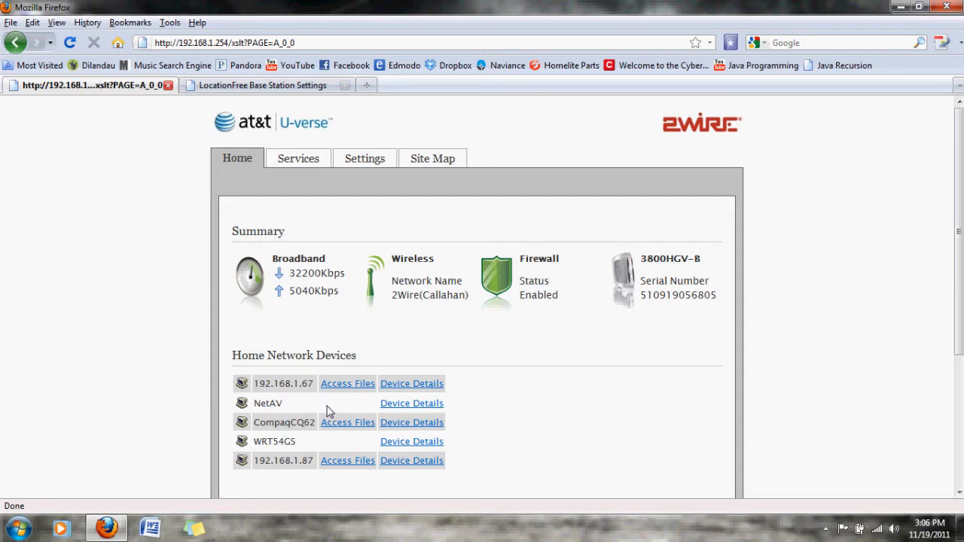
Step: In Firefox, look up the NetAV device's IP address in the router's device details and switch to the LocationFree Base Station Settings page
click(420, 407)
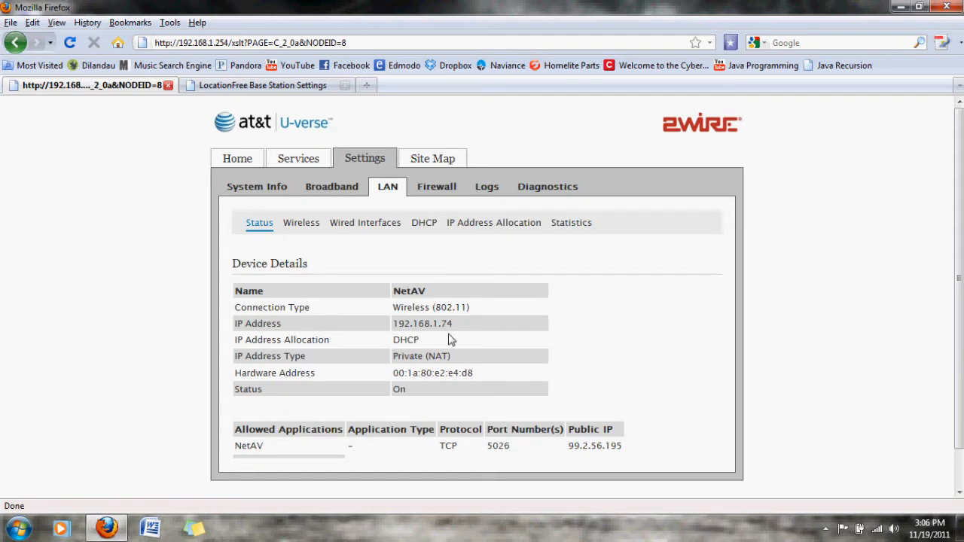
drag(454, 324, 390, 331)
drag(391, 331, 263, 85)
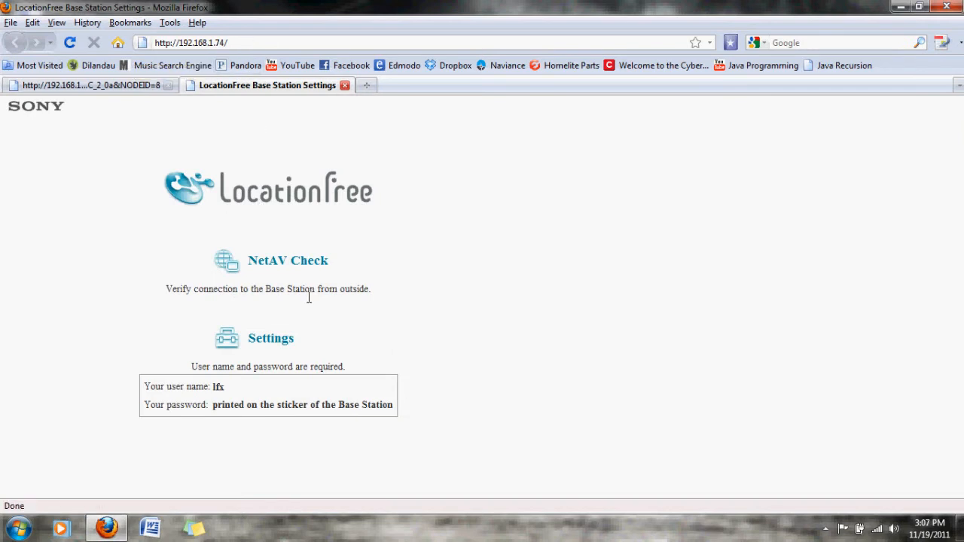
Step: Run the NetAV Check to verify the connection to the Base Station from outside
click(284, 265)
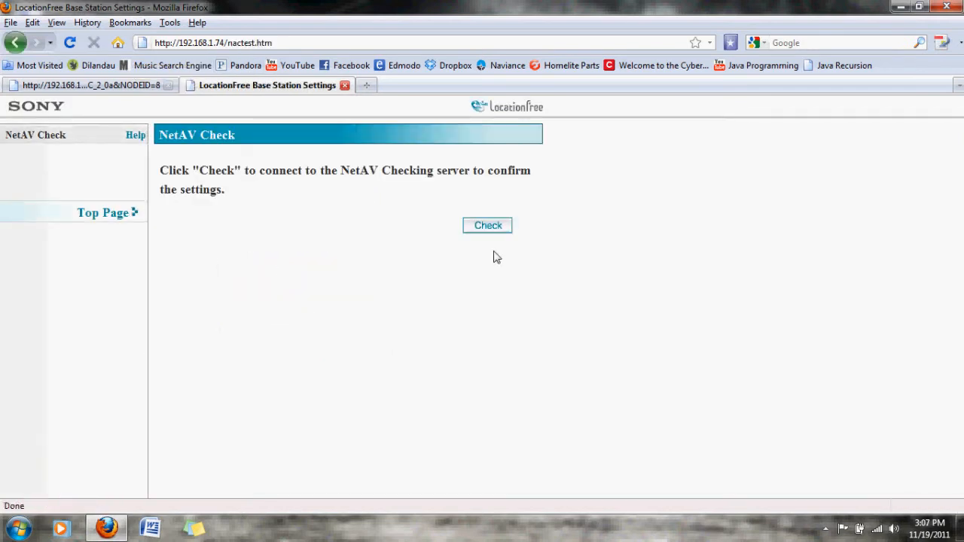
click(495, 228)
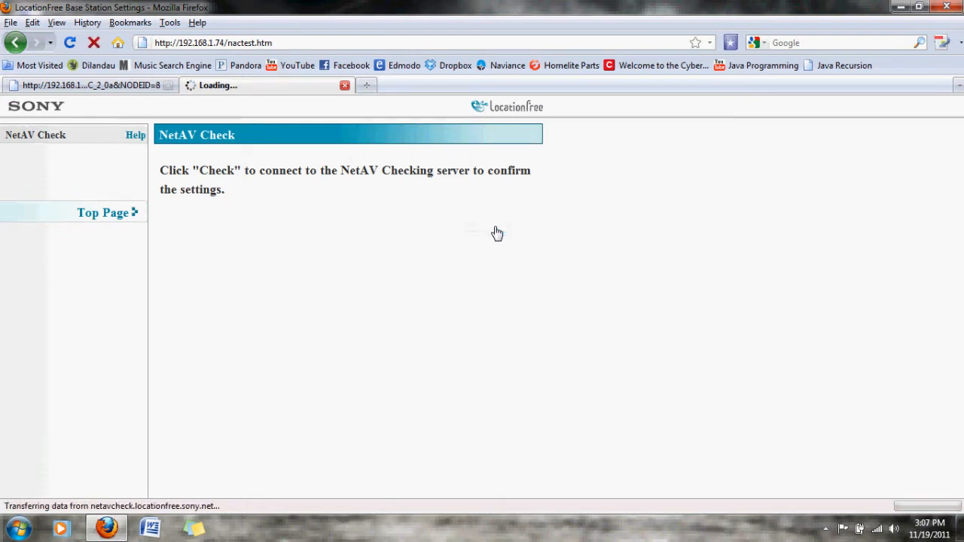
click(517, 242)
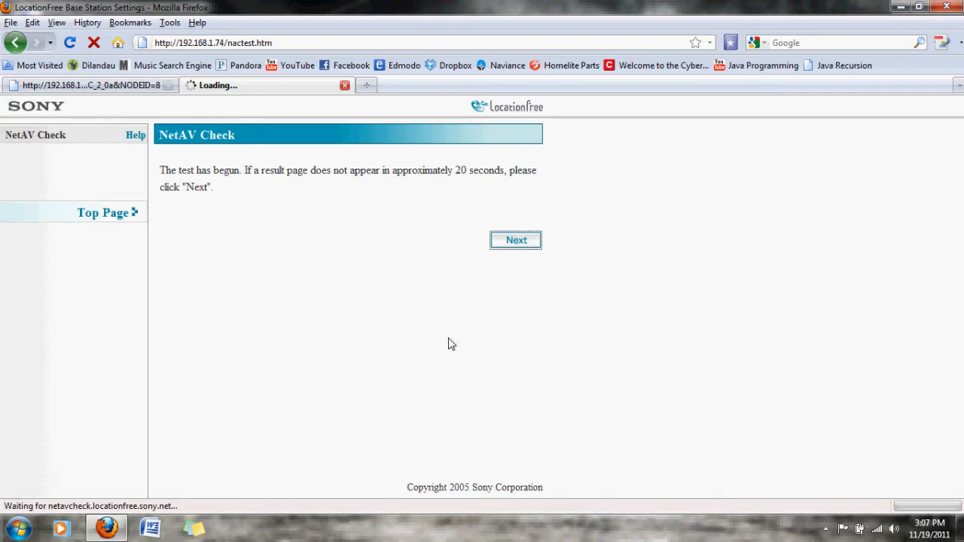
click(420, 350)
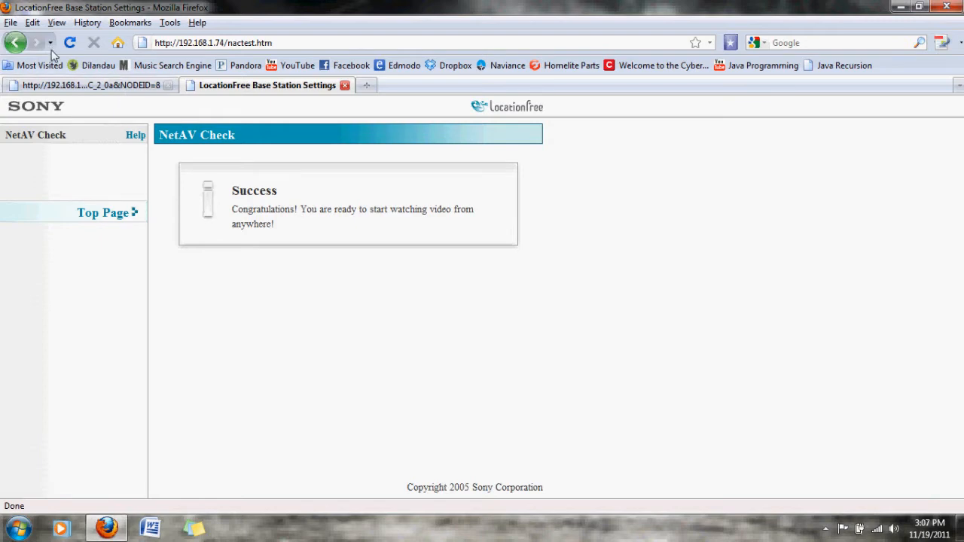
click(303, 43)
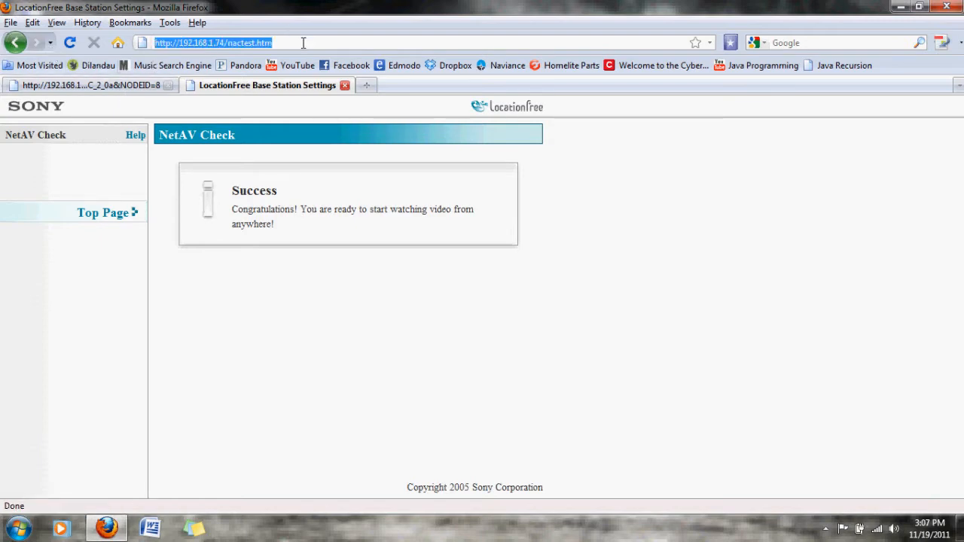
click(303, 43)
key(BackSpace)
key(BackSpace)
key(BackSpace)
key(BackSpace)
key(BackSpace)
key(BackSpace)
key(BackSpace)
key(BackSpace)
key(BackSpace)
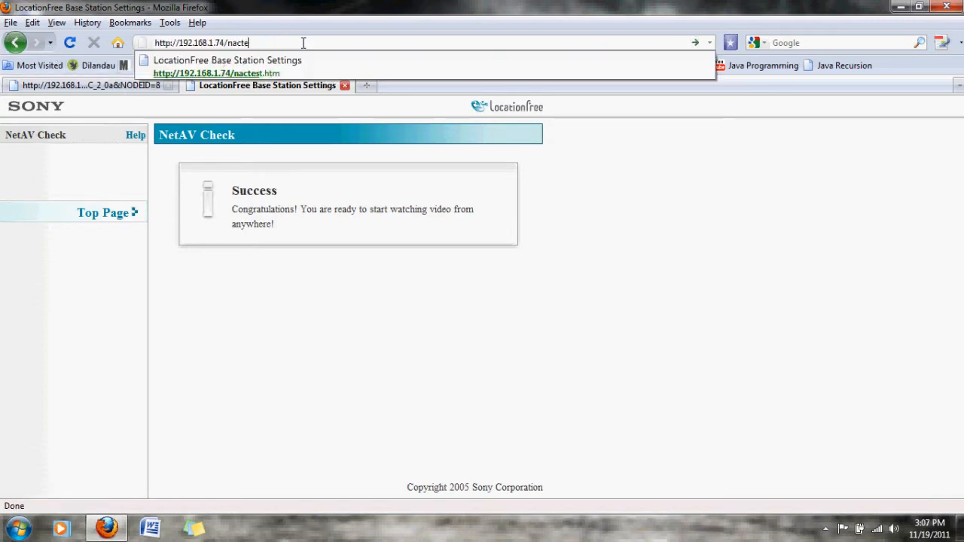
key(BackSpace)
key(BackSpace)
key(Return)
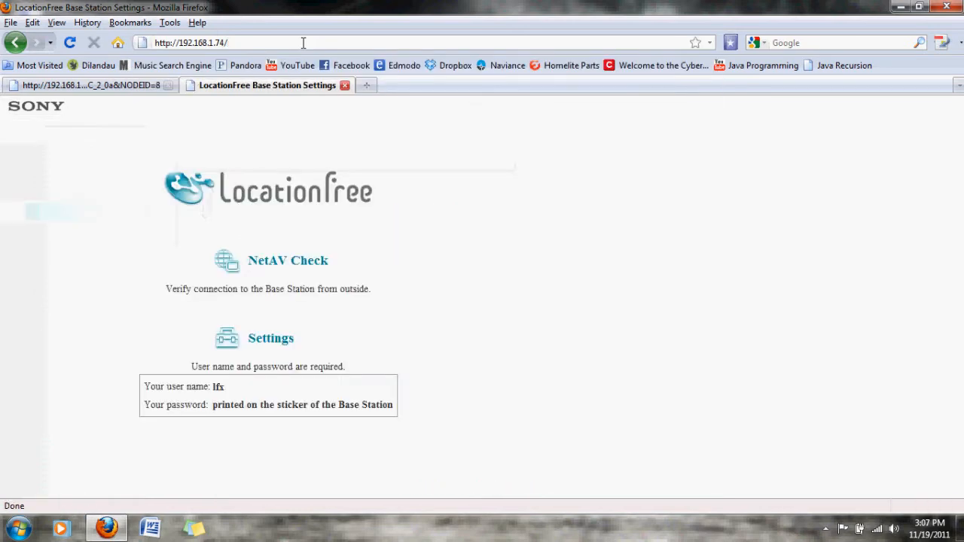
Step: Log in to the Base Station settings with user name lfx and the account password, without saving the login in the browser
click(270, 341)
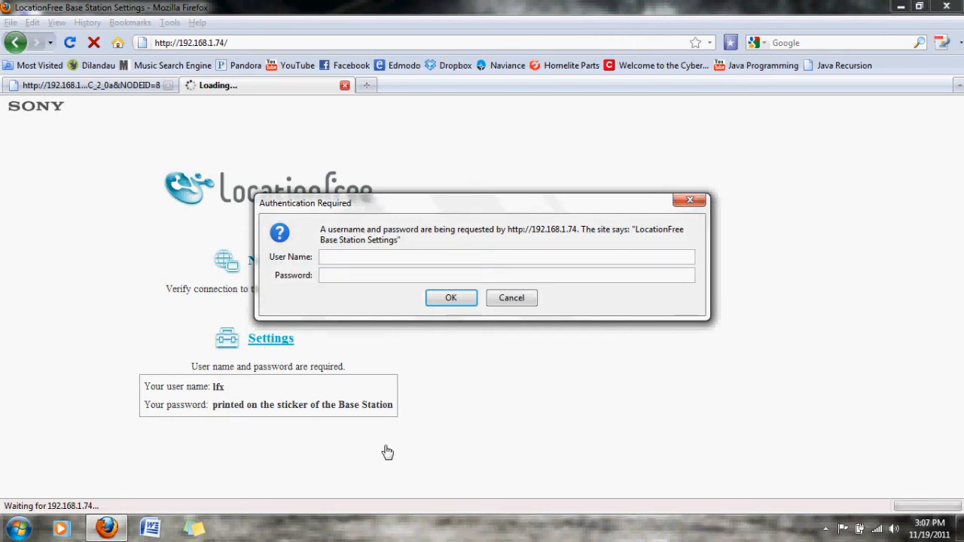
text(lfx)
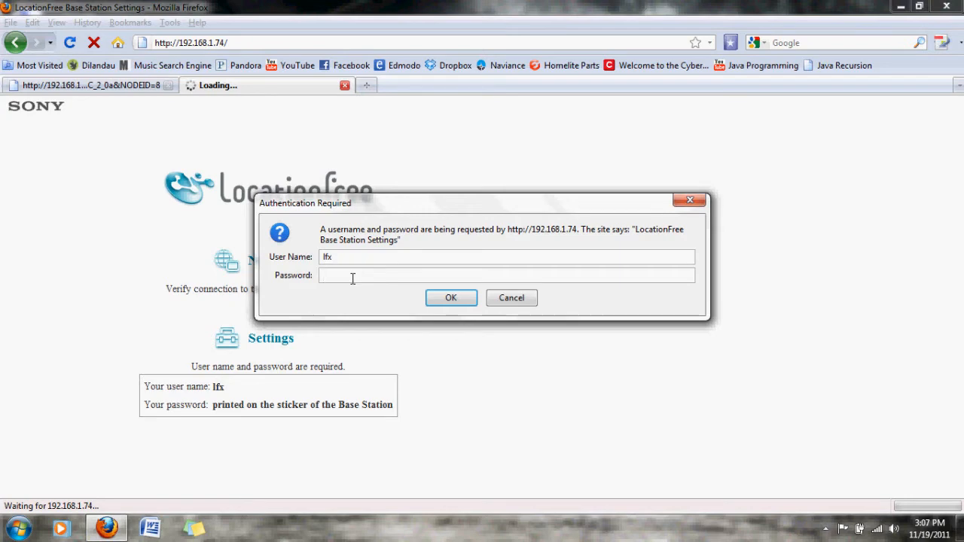
text(•)
click(448, 299)
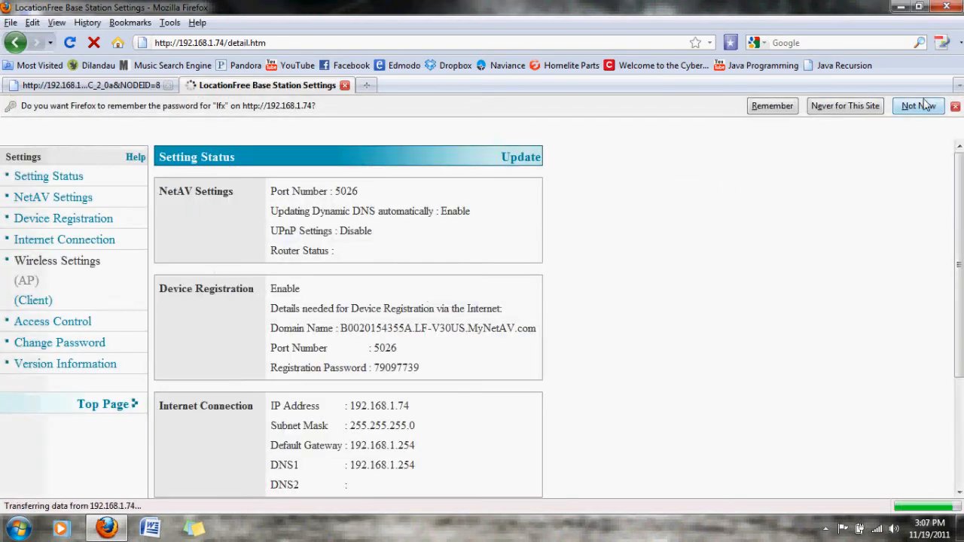
click(918, 105)
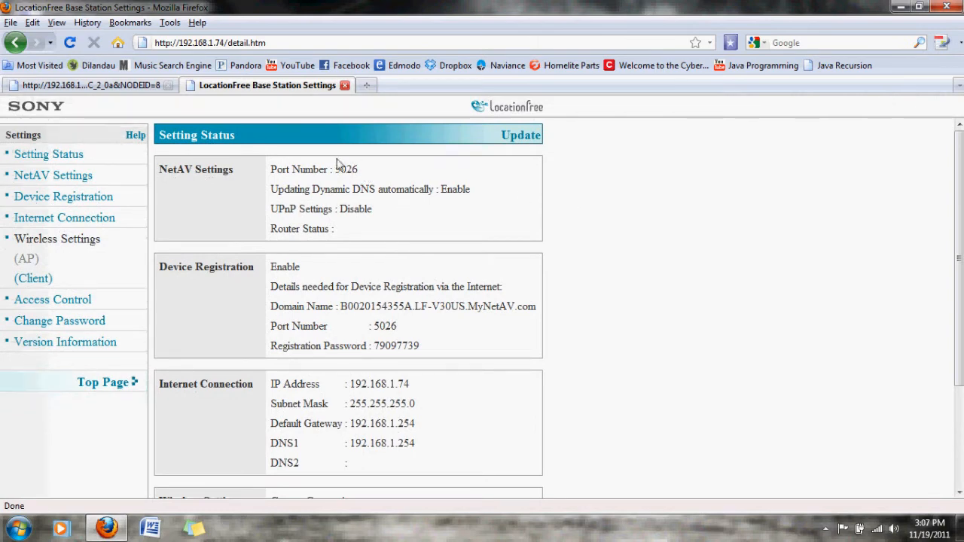
Step: Check the Base Station's NetAV port number and open the router's firewall page for Applications, Pinholes and DMZ
drag(360, 168, 333, 169)
click(398, 209)
click(90, 86)
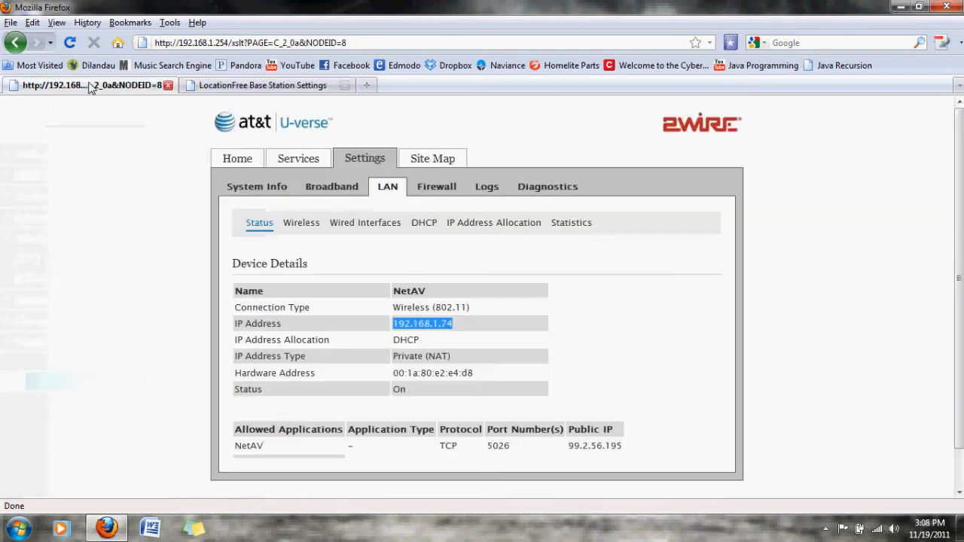
click(435, 190)
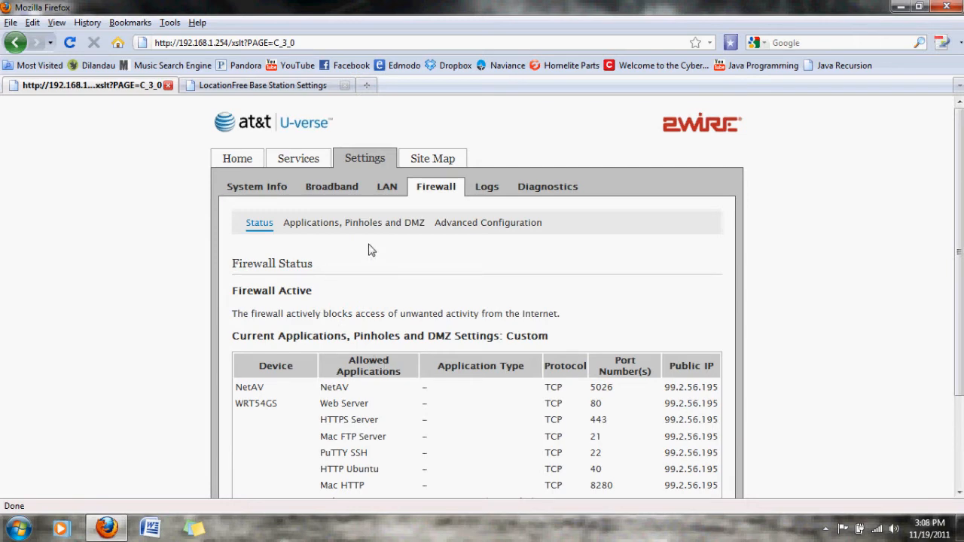
click(354, 226)
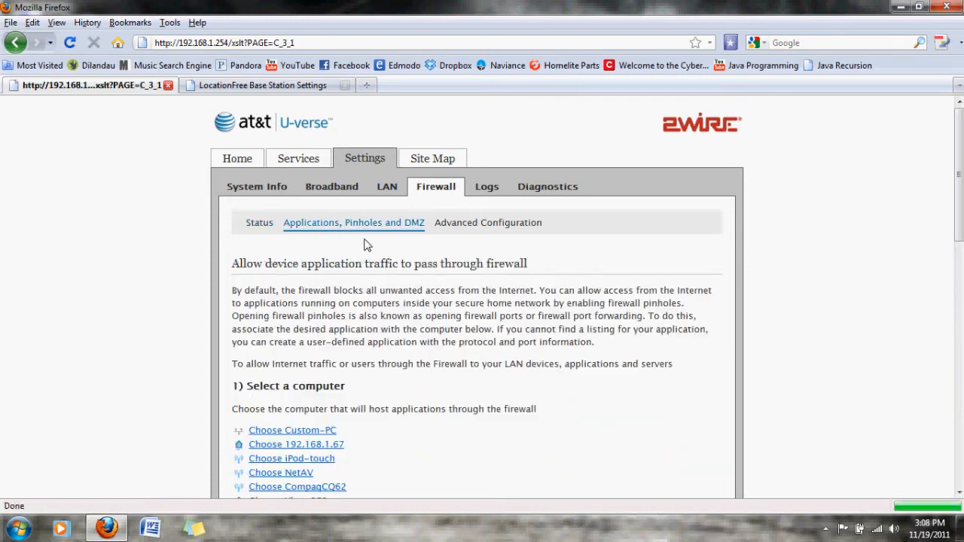
Step: Choose NetAV as the computer that will host applications through the firewall
scroll(365, 244, down, 6)
scroll(366, 241, up, 3)
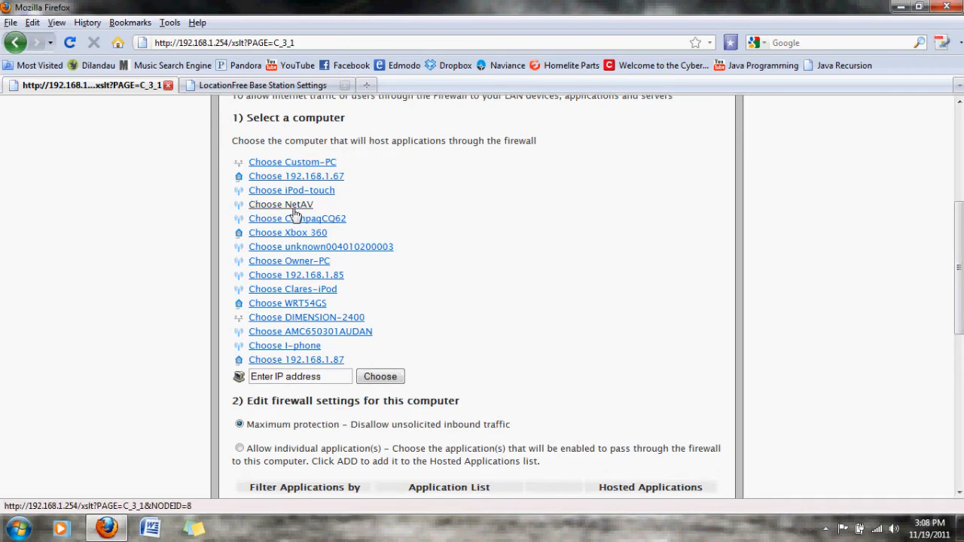
click(294, 210)
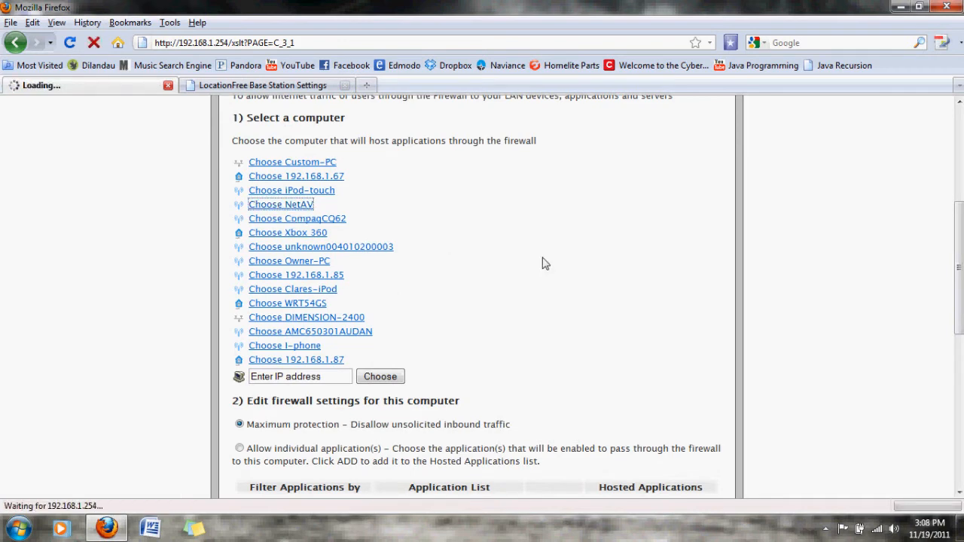
scroll(545, 263, down, 8)
scroll(545, 263, down, 5)
scroll(545, 263, up, 7)
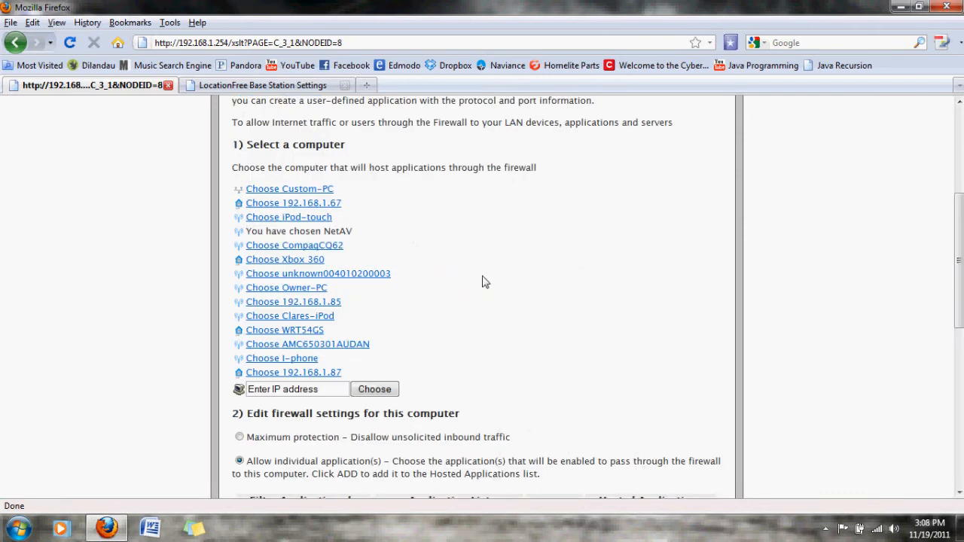
Step: Remove NetAV from the Hosted Applications, authorizing the change with the router password without saving it in the browser
scroll(481, 281, down, 7)
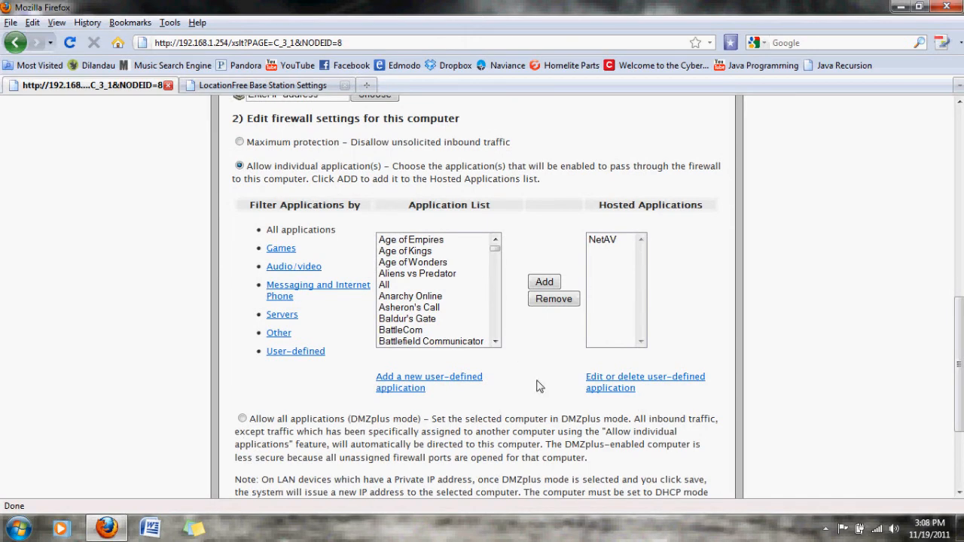
click(609, 248)
scroll(609, 248, down, 4)
scroll(609, 248, up, 6)
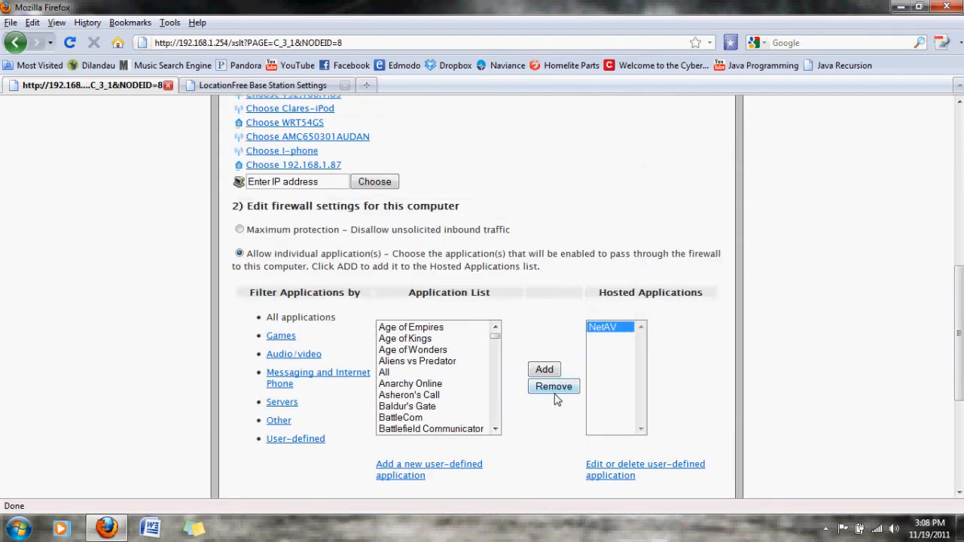
click(270, 87)
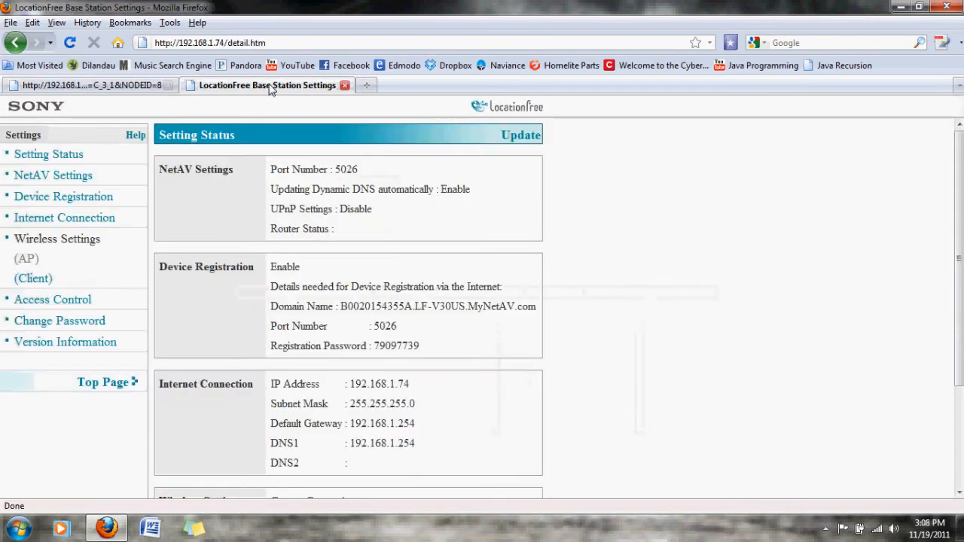
click(94, 87)
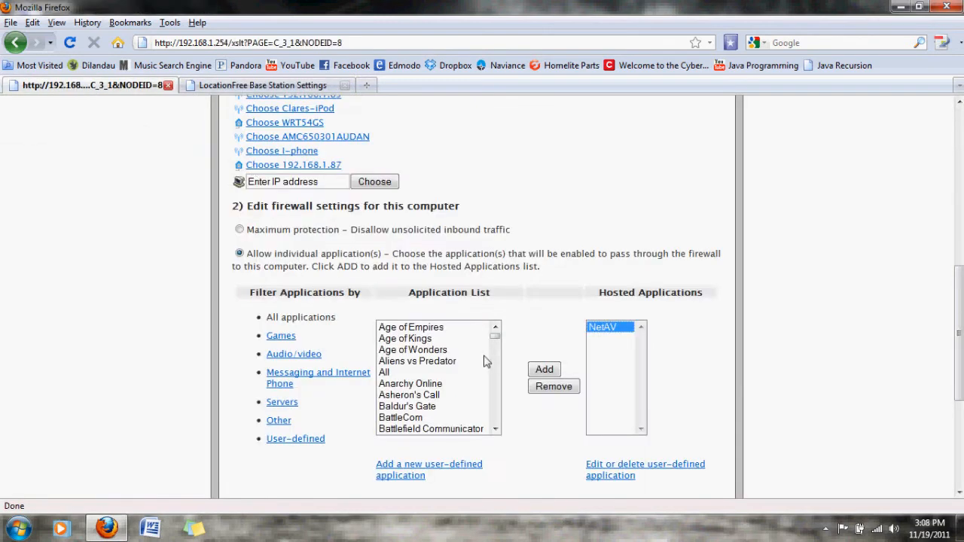
click(550, 388)
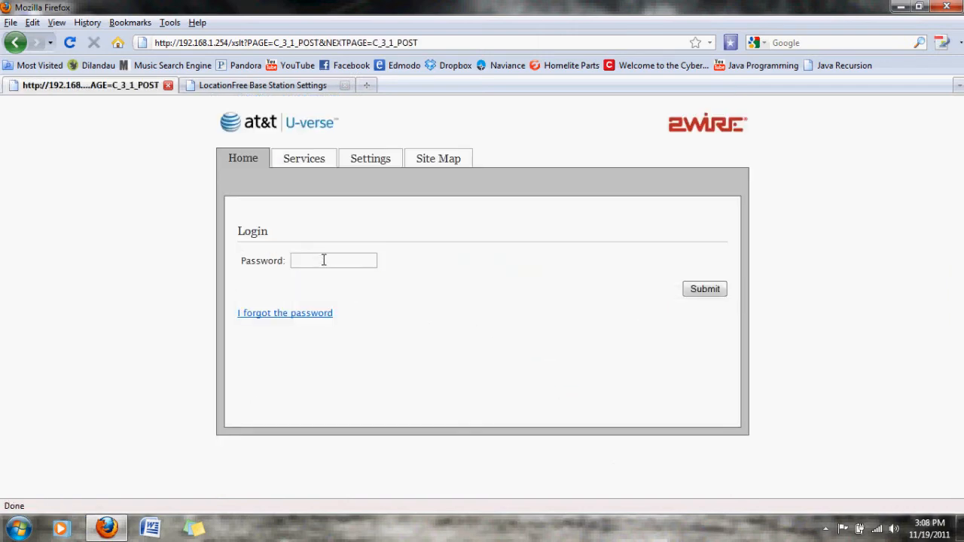
text(••••••••••)
click(701, 289)
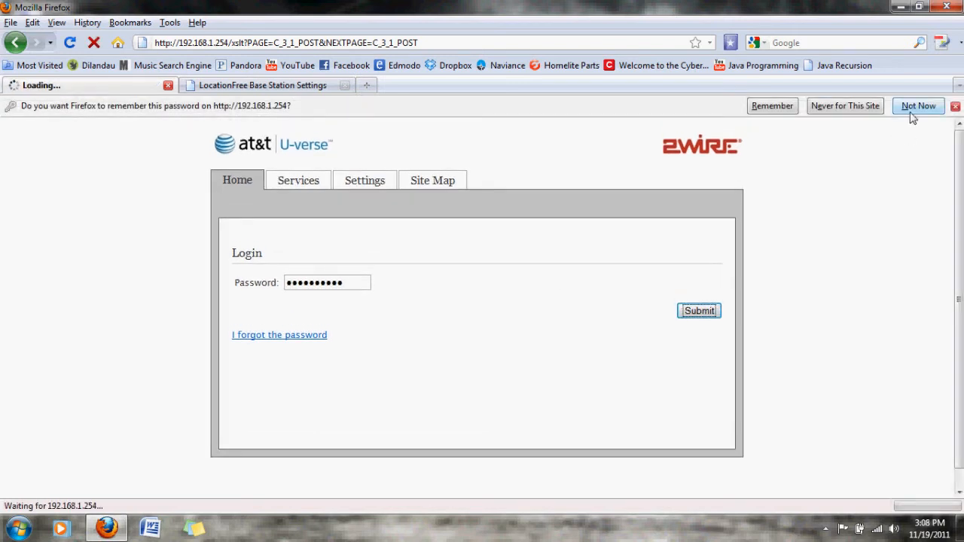
click(917, 106)
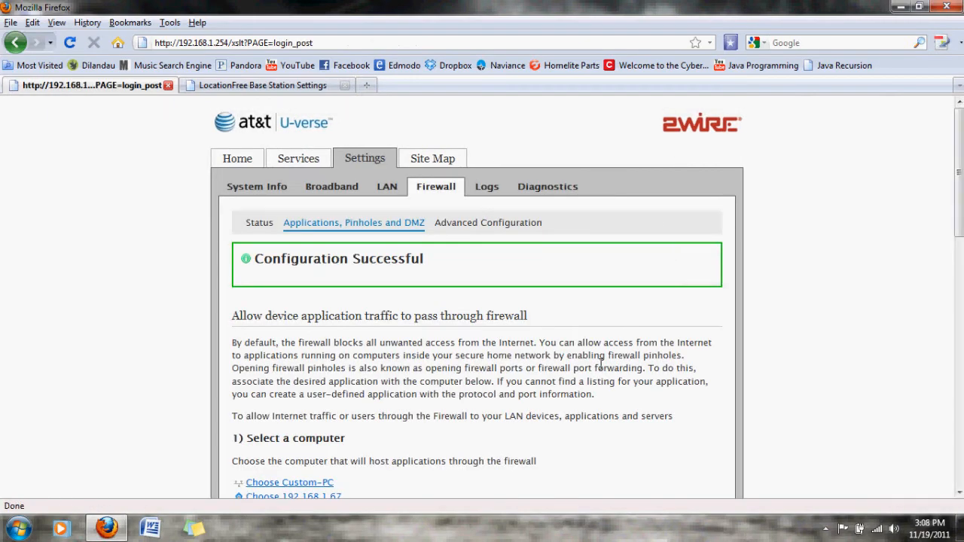
Step: Delete the NetAV profile from the router's user-defined applications
scroll(601, 364, down, 12)
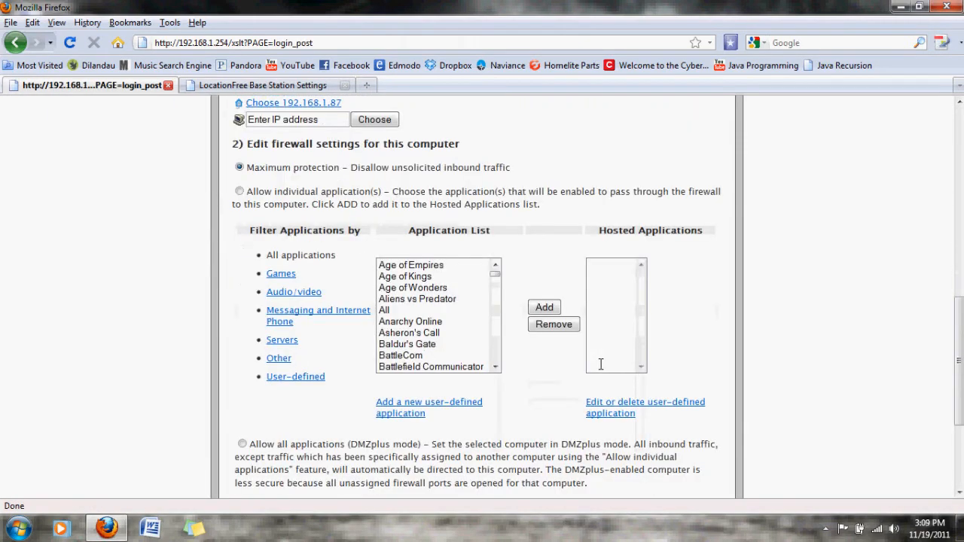
scroll(529, 298, up, 8)
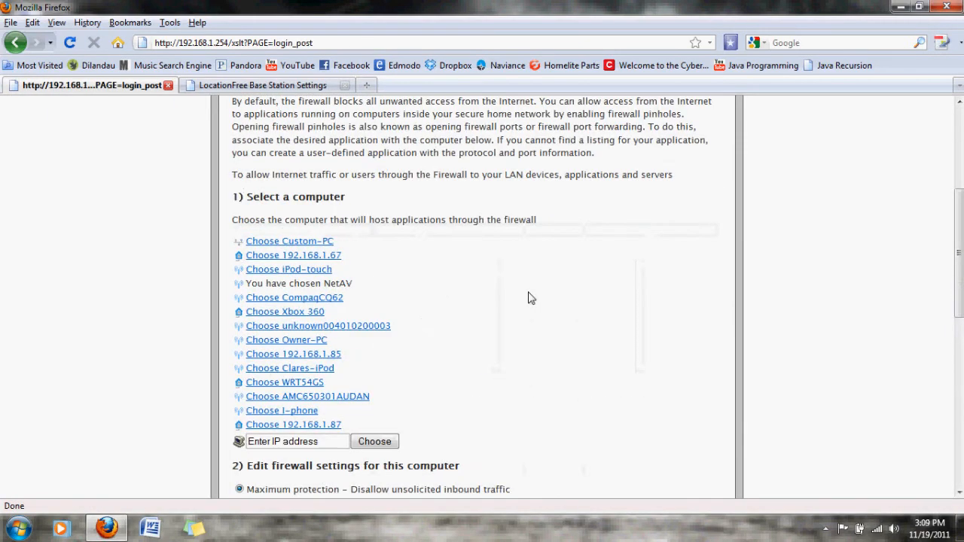
scroll(528, 298, down, 4)
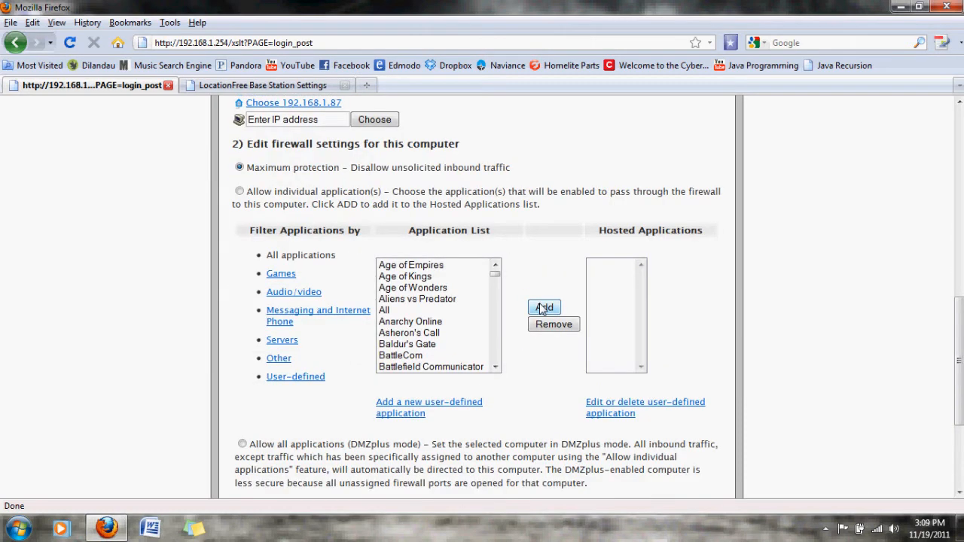
click(612, 409)
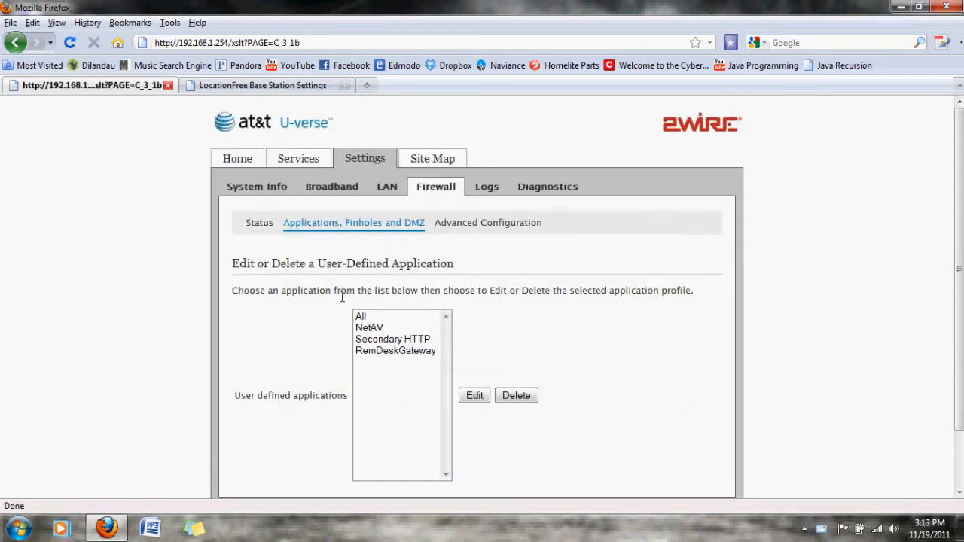
click(371, 329)
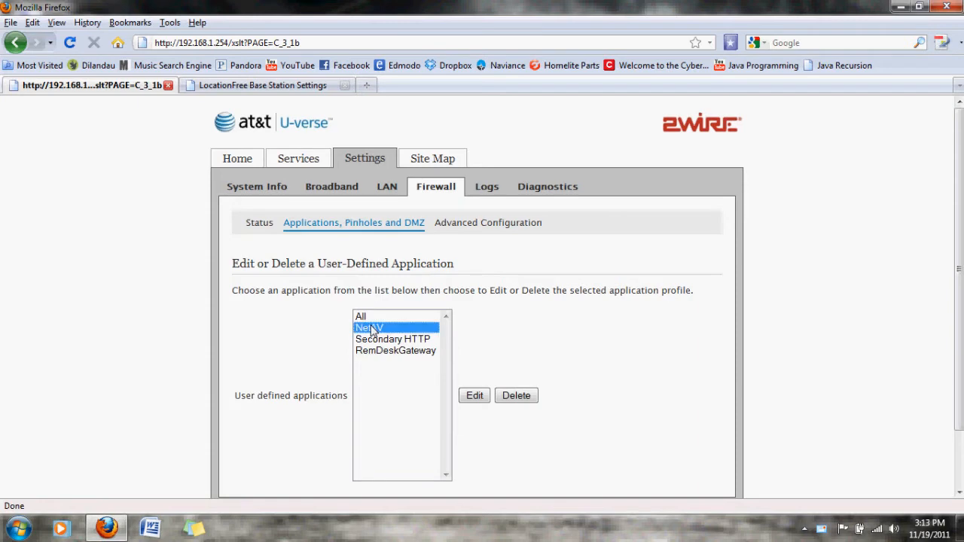
click(517, 397)
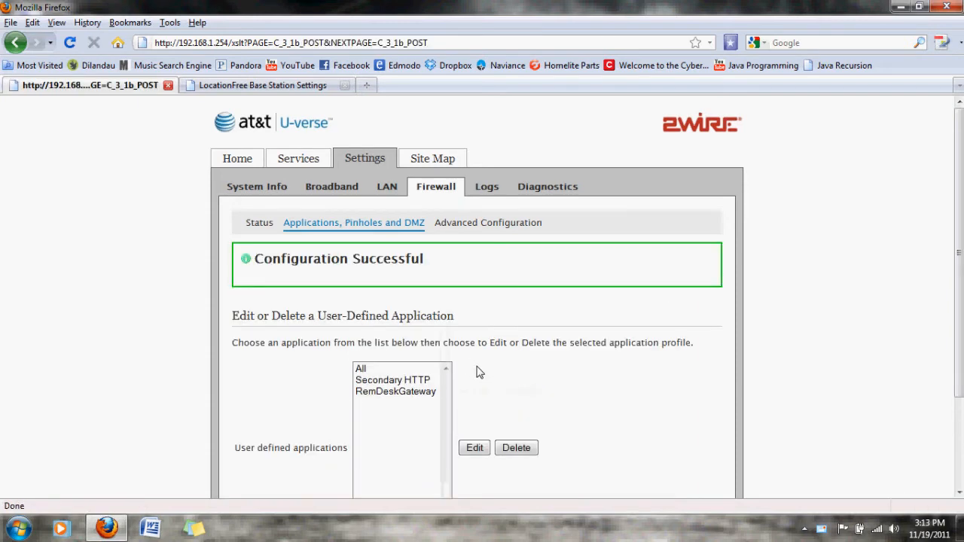
Step: Open a blank firewall application profile, name it NetAV and keep TCP as its protocol
click(473, 447)
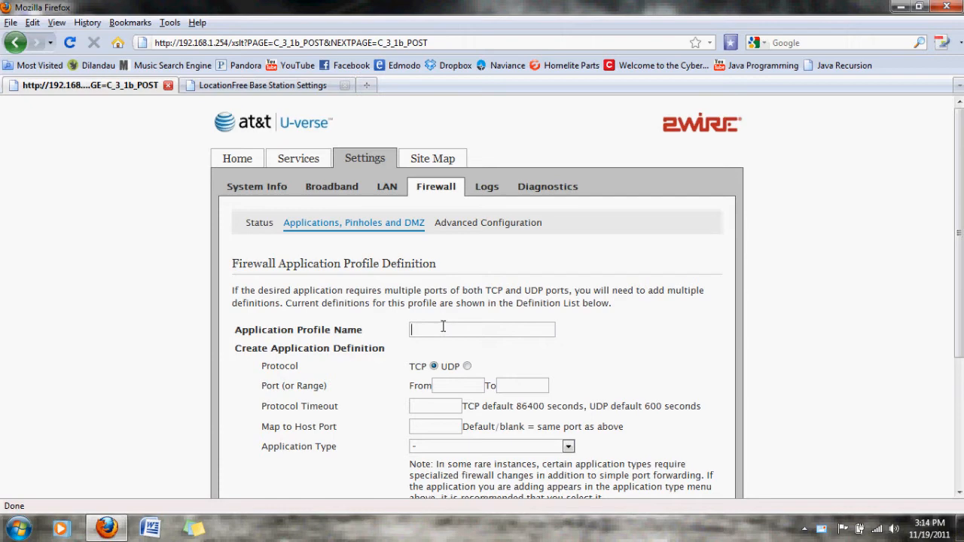
text(et)
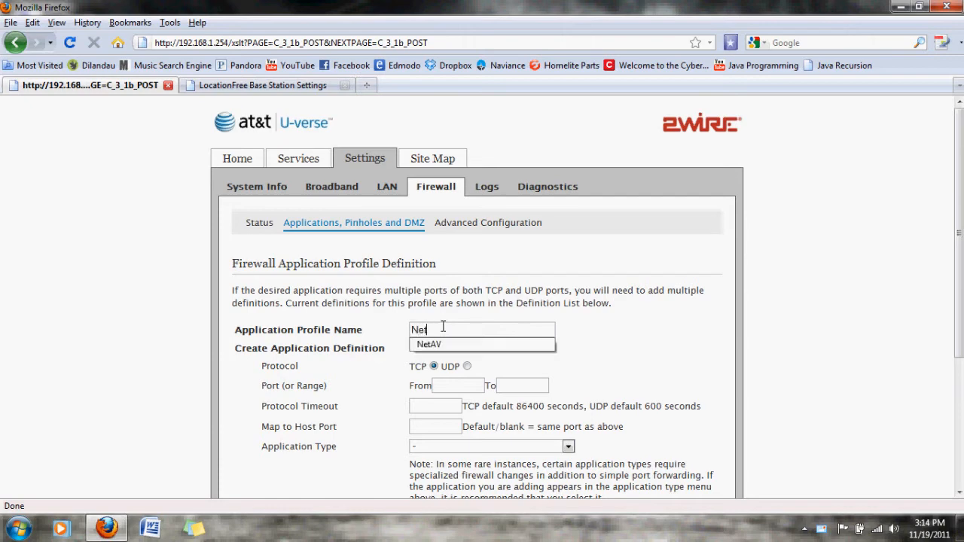
text(AV)
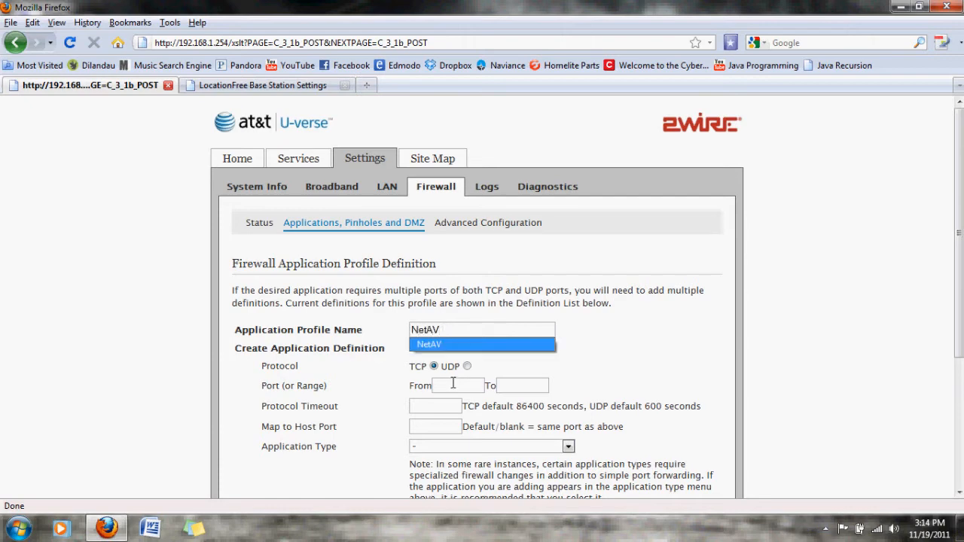
drag(452, 383, 450, 380)
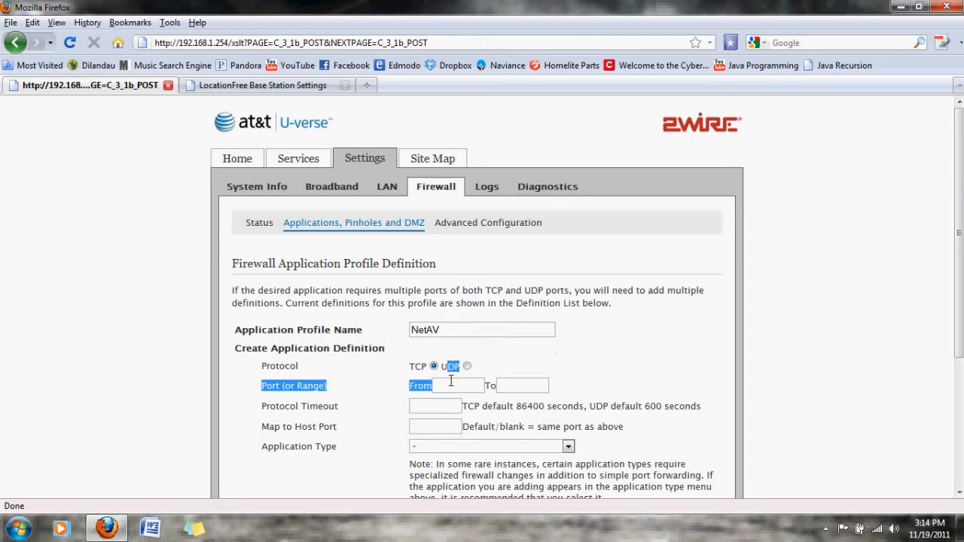
click(436, 366)
click(461, 361)
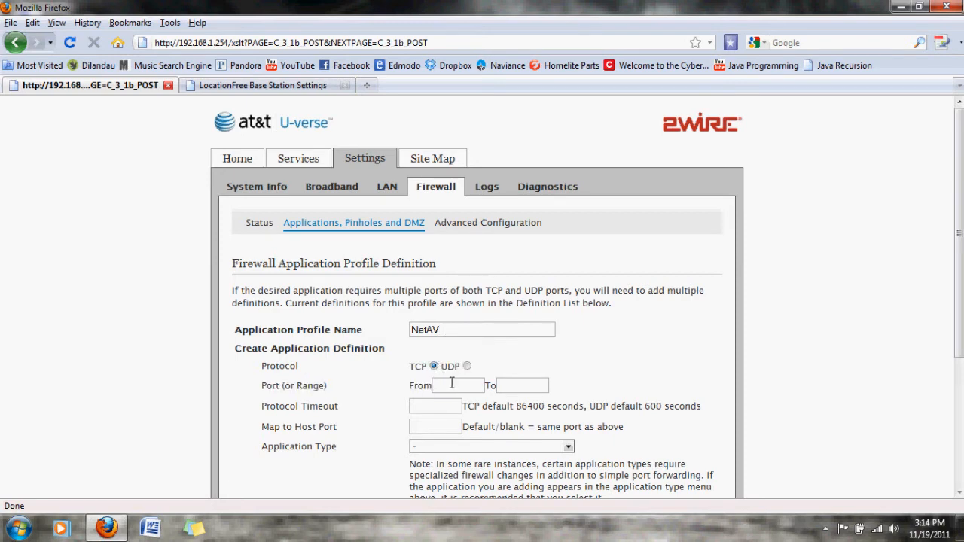
Step: Copy NetAV port number 5026 from the Base Station settings into both ends of the profile's port range
click(274, 88)
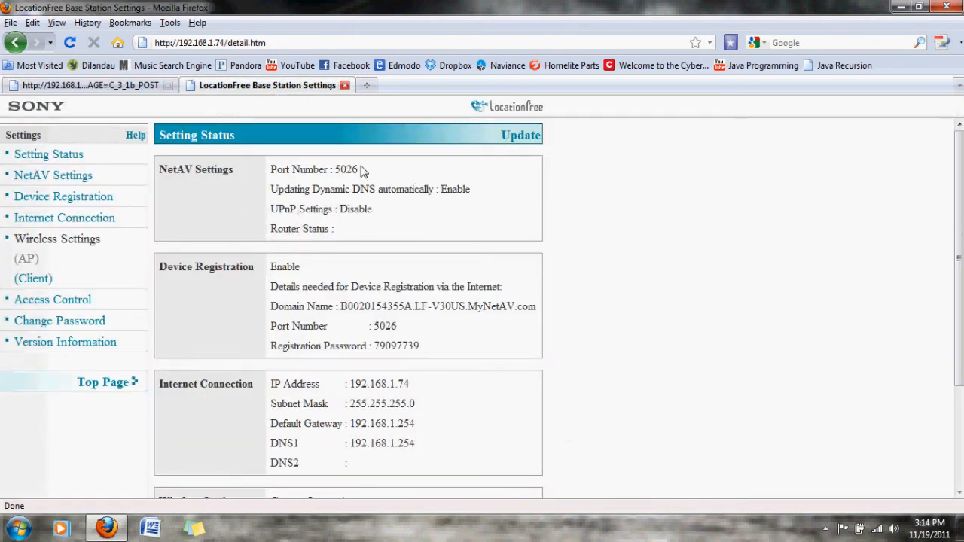
drag(364, 172, 334, 170)
key(ctrl+c)
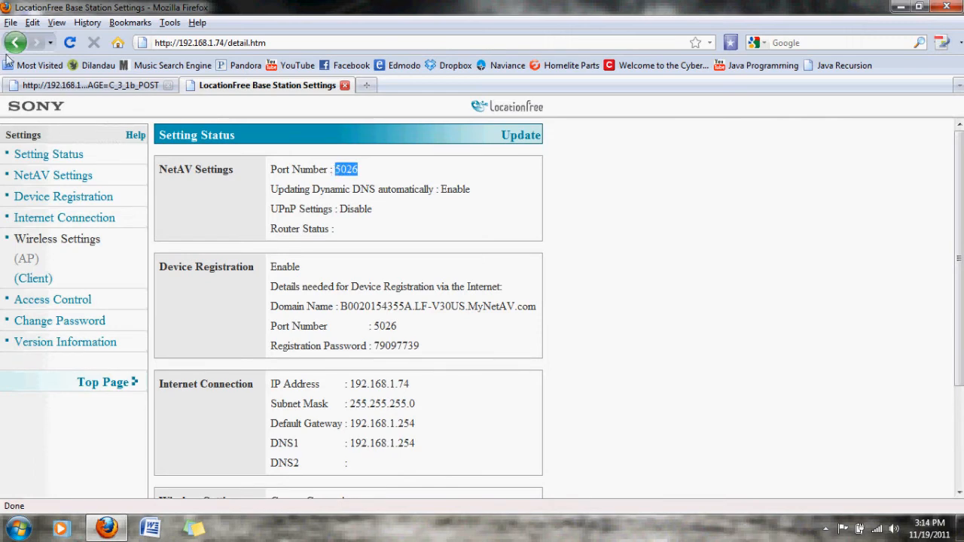
click(90, 85)
click(451, 387)
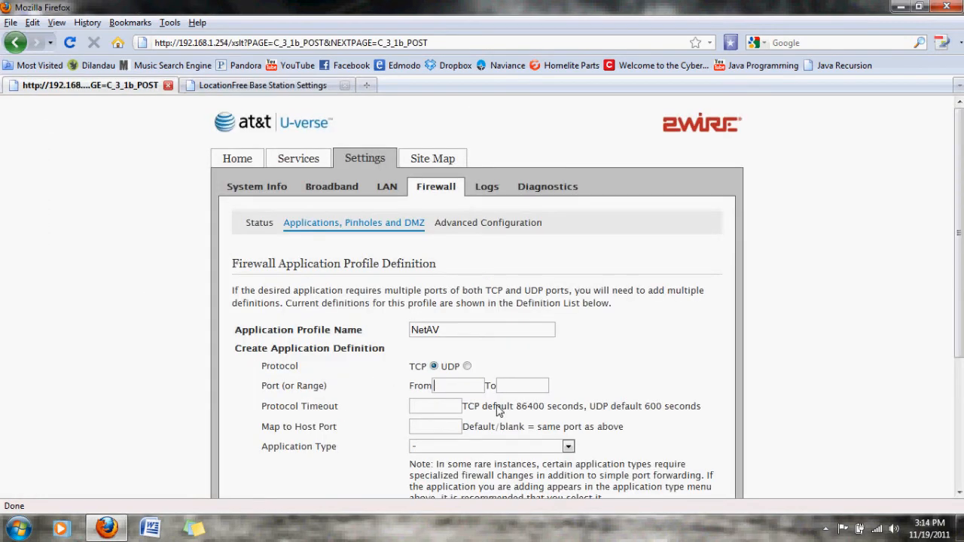
key(ctrl+v)
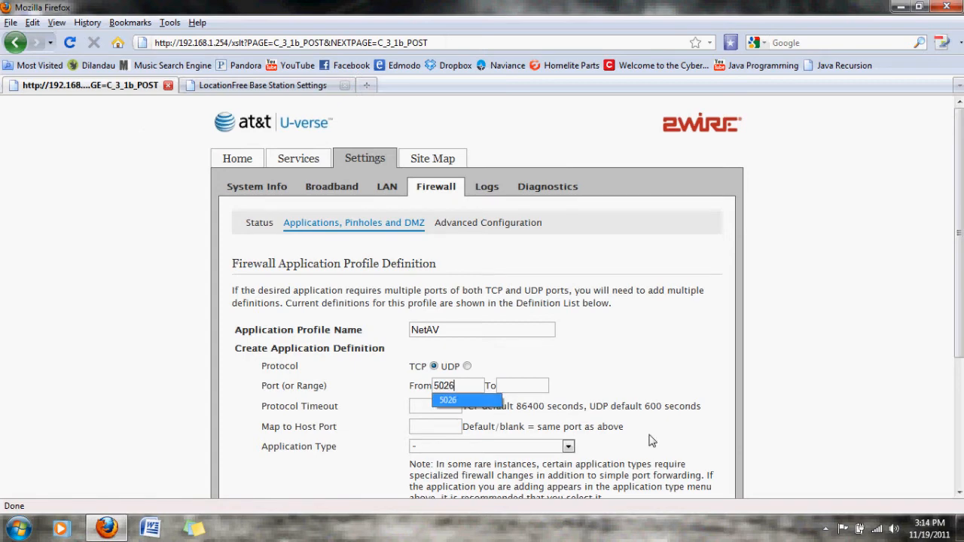
click(544, 385)
key(ctrl+v)
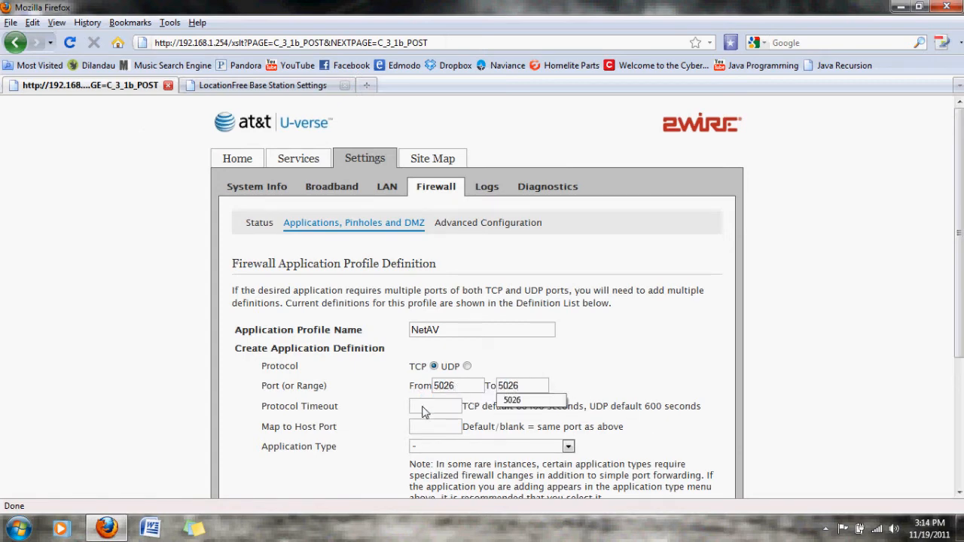
Step: Set the NetAV profile's protocol timeout to 86400 seconds
click(421, 409)
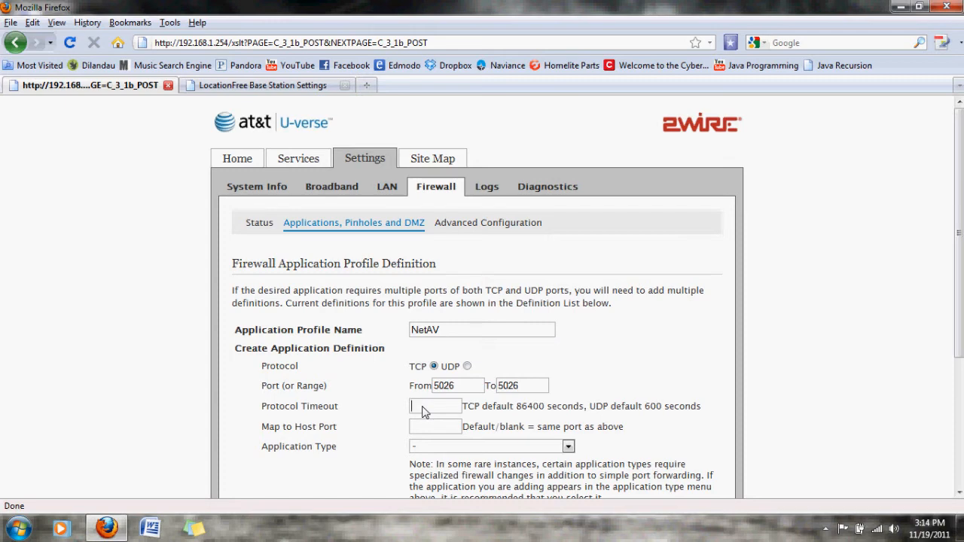
text(86)
text(40-0)
key(BackSpace)
key(BackSpace)
text(0)
click(525, 391)
scroll(524, 391, down, 5)
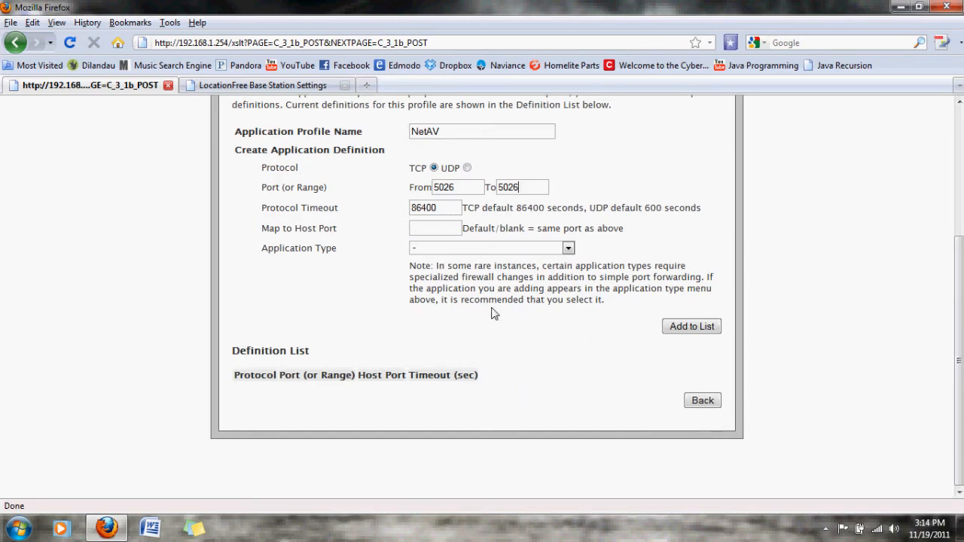
Step: Add the TCP port 5026 definition to the NetAV profile and return to the firewall's application settings
click(703, 329)
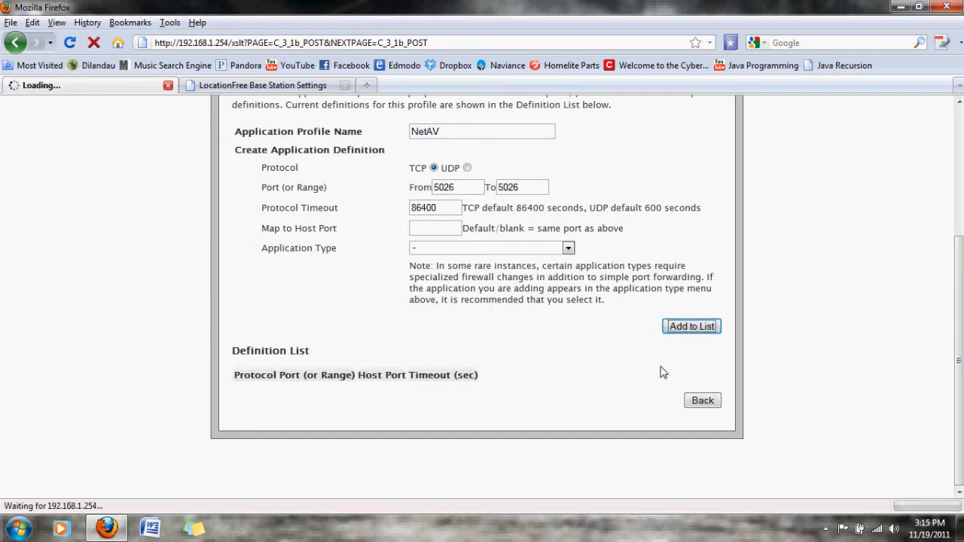
scroll(661, 372, down, 5)
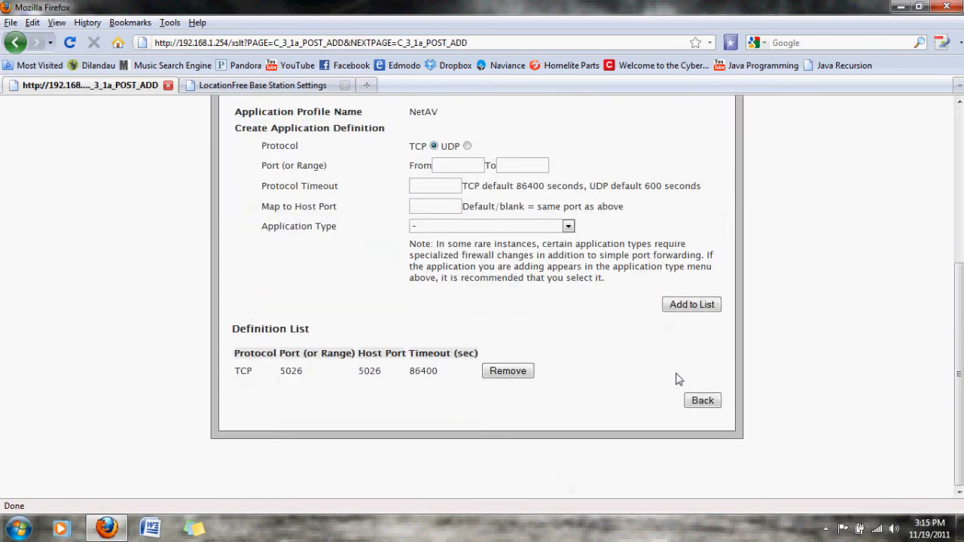
click(704, 402)
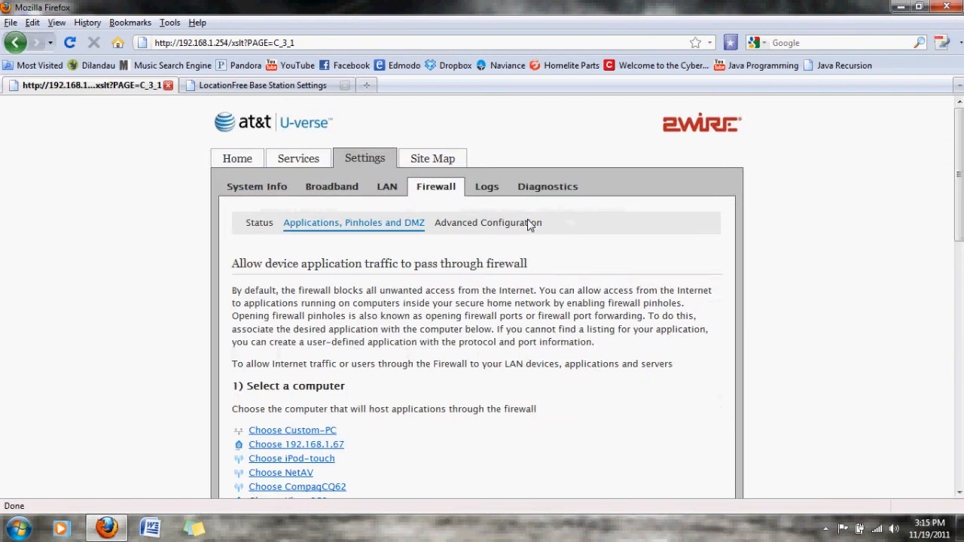
Step: Run the NetAV Check from the Base Station settings' top page
click(292, 85)
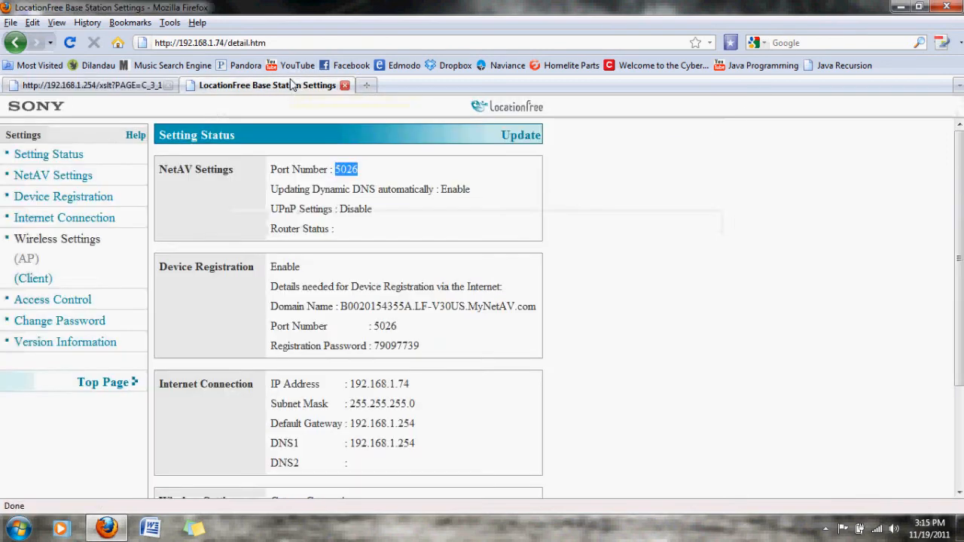
click(104, 382)
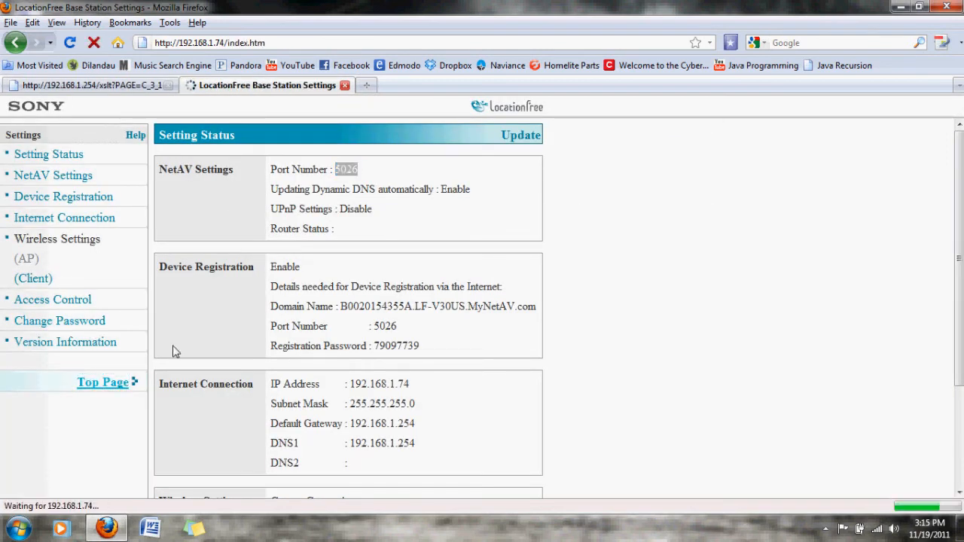
click(275, 262)
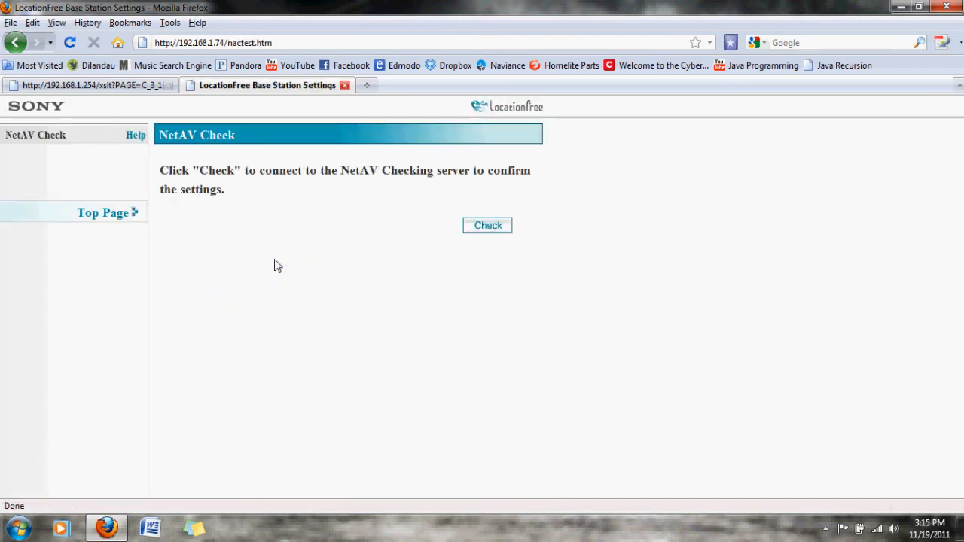
click(486, 228)
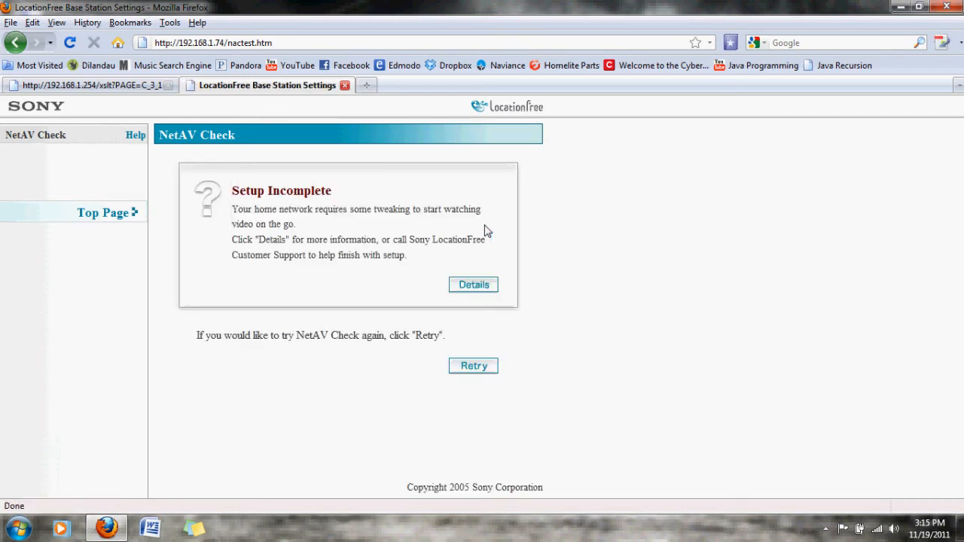
Step: In the router firewall, choose the NetAV device, add the NetAV application to its hosted applications and save the configuration
click(96, 91)
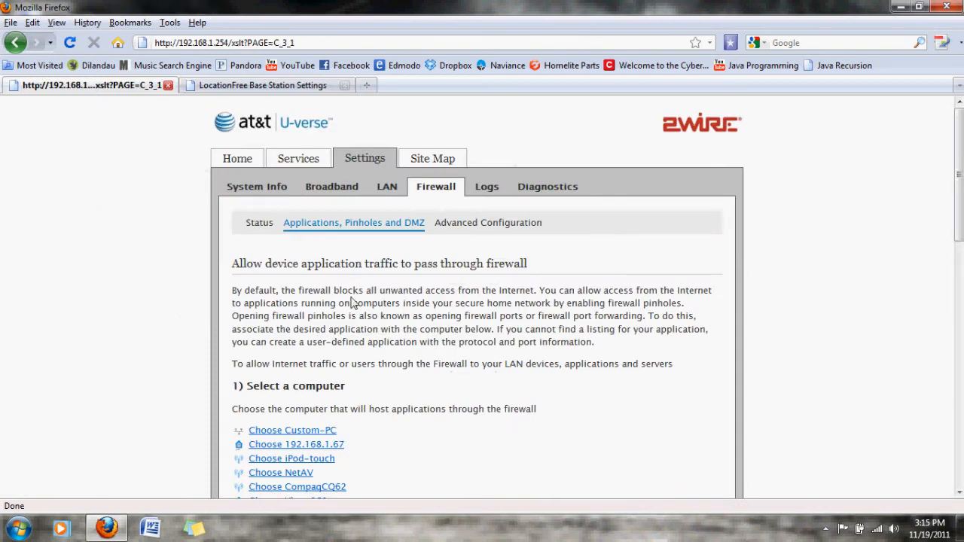
scroll(353, 302, down, 10)
scroll(354, 302, up, 4)
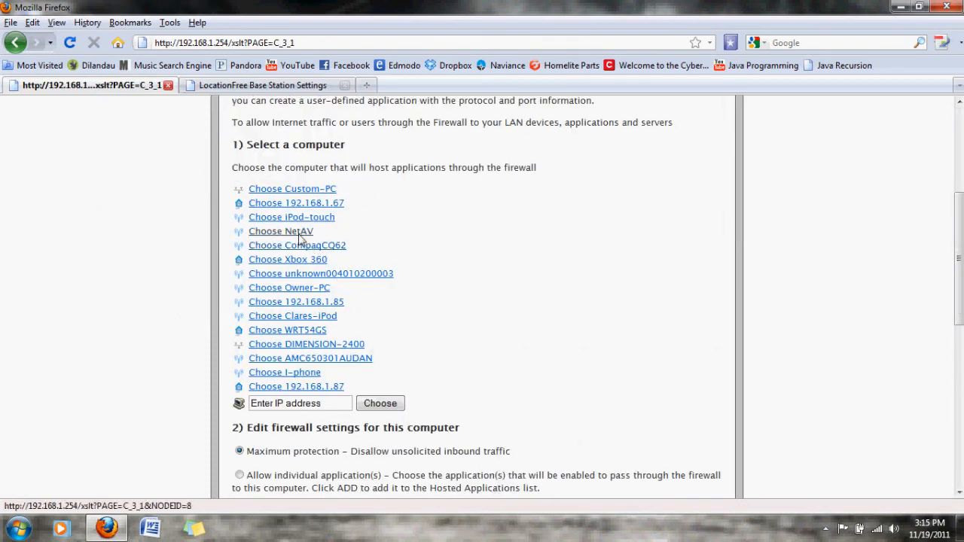
click(299, 238)
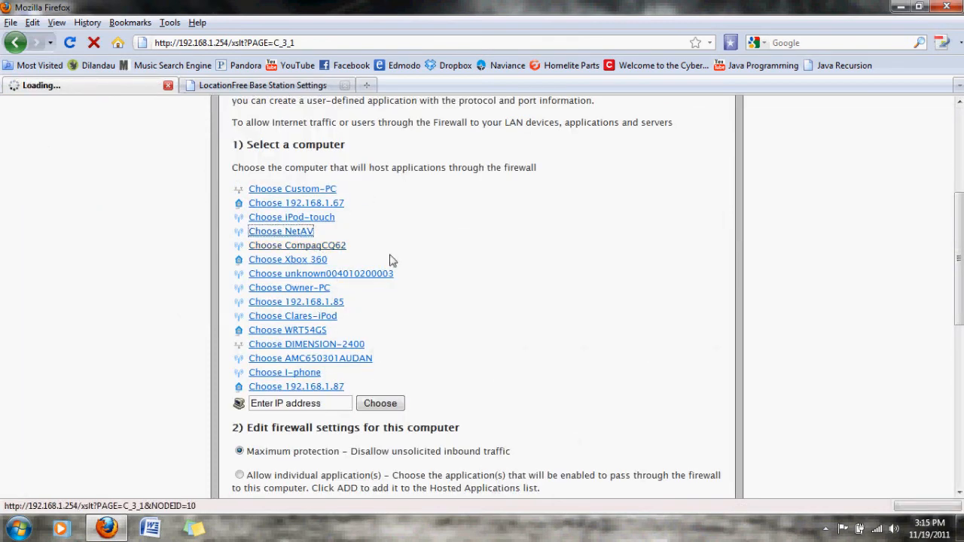
scroll(473, 248, down, 10)
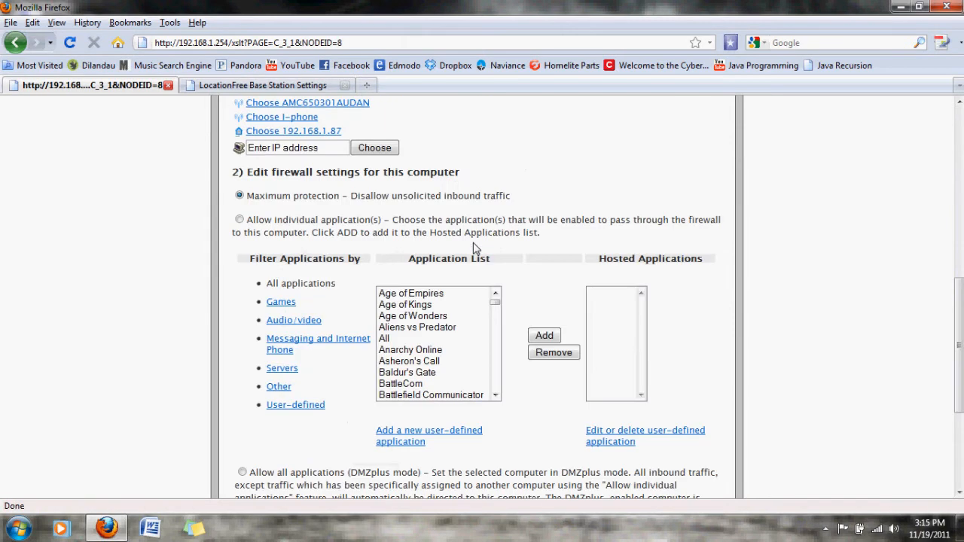
drag(496, 142, 496, 192)
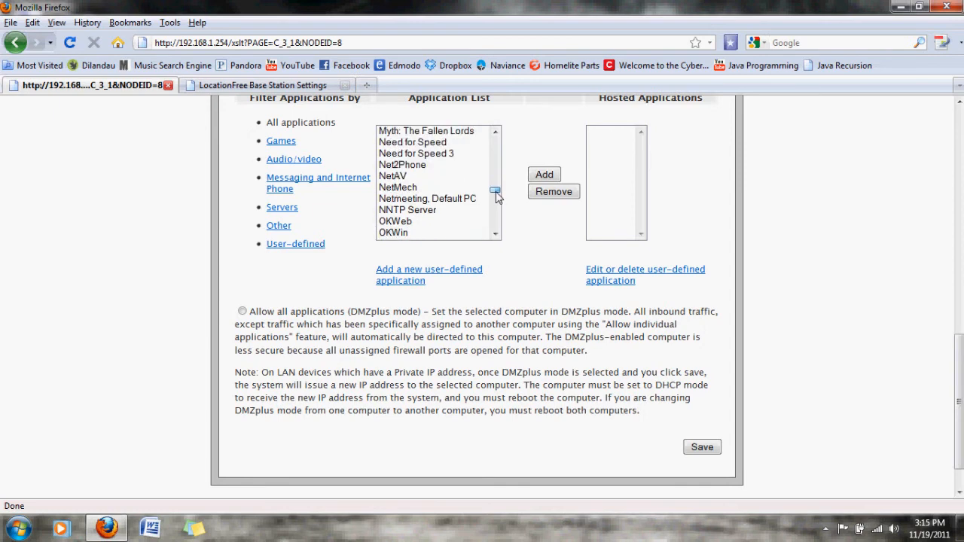
click(410, 179)
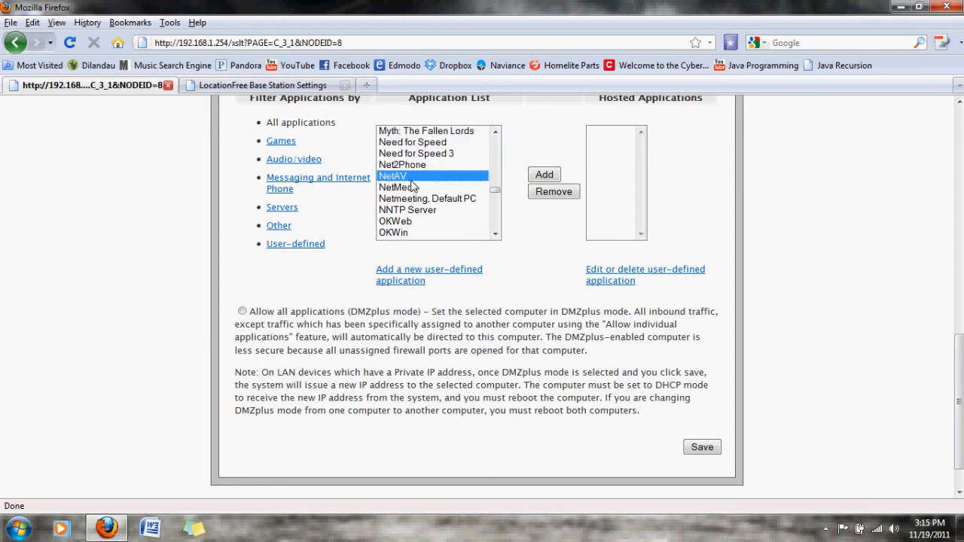
click(539, 176)
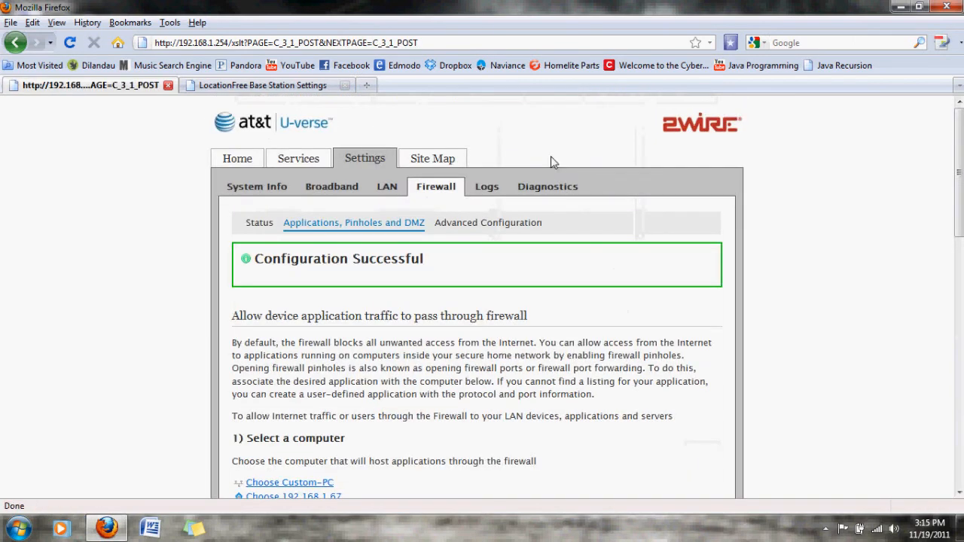
scroll(550, 161, down, 15)
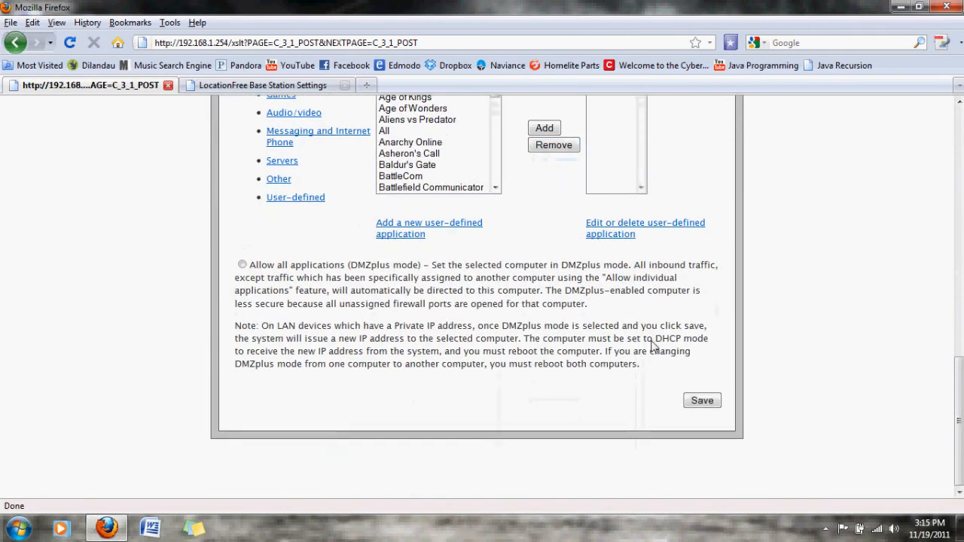
click(700, 404)
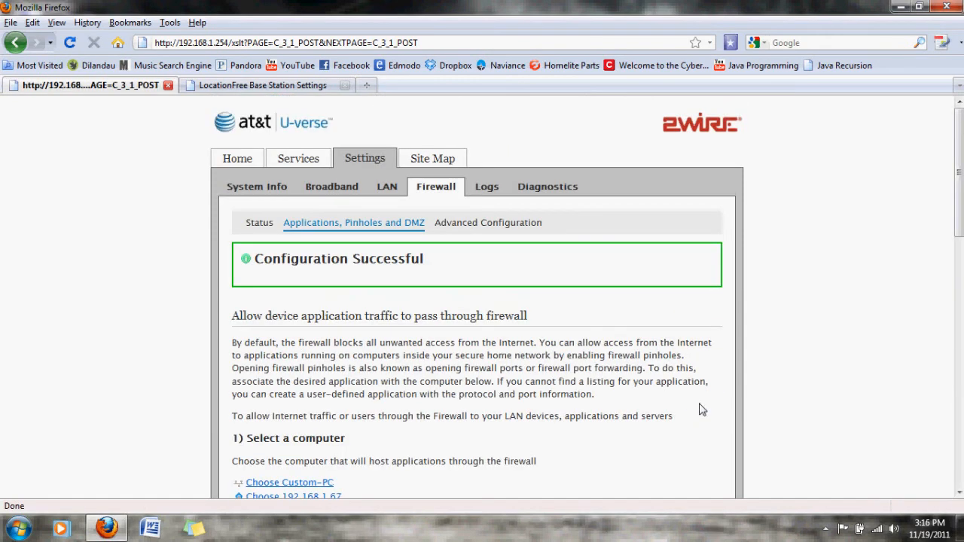
Step: Retry the NetAV Check on the Base Station and close its settings page
click(284, 86)
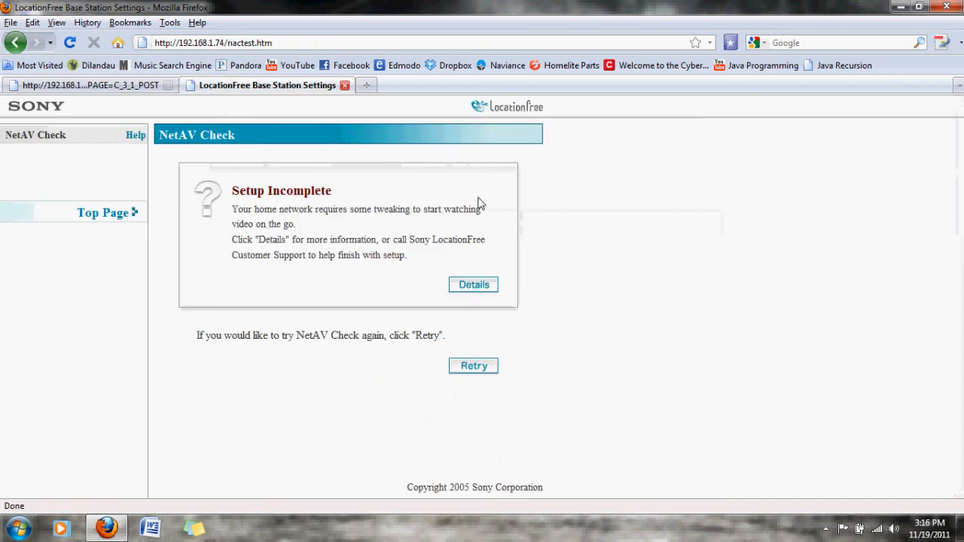
click(476, 368)
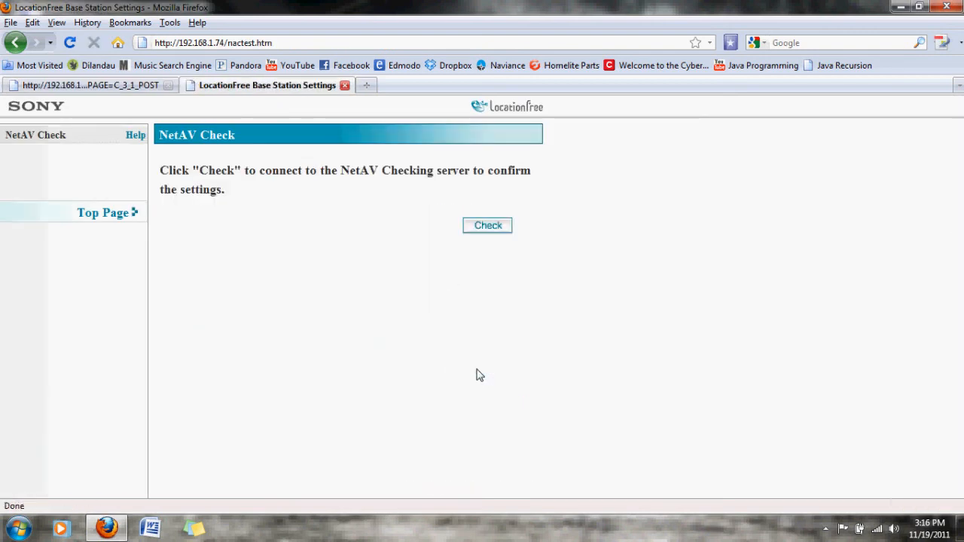
click(494, 227)
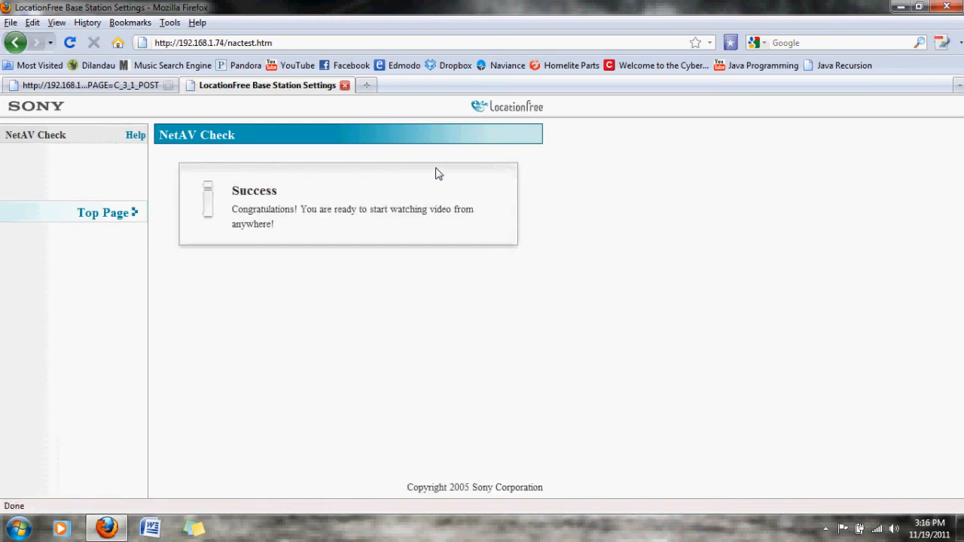
click(345, 86)
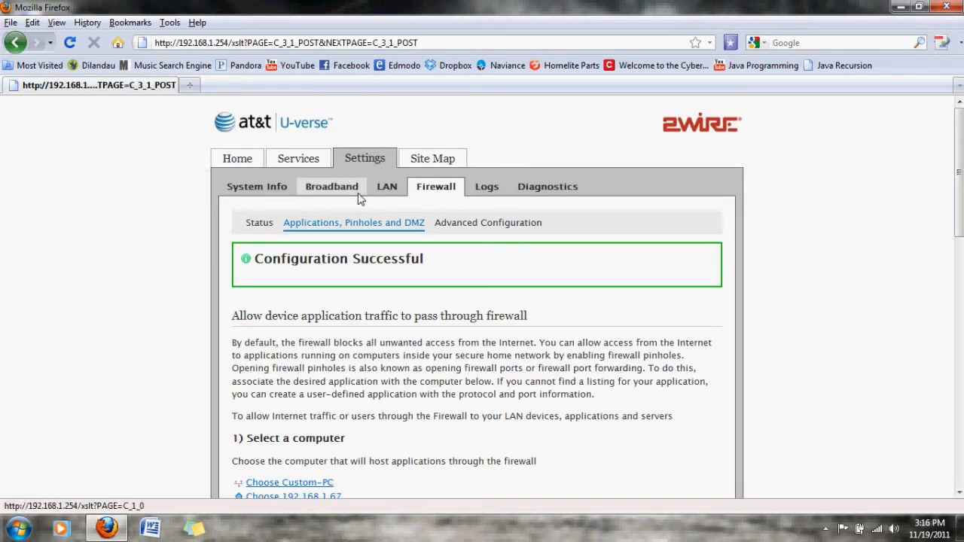
Step: Open the router's home summary and look over the home network devices
click(235, 164)
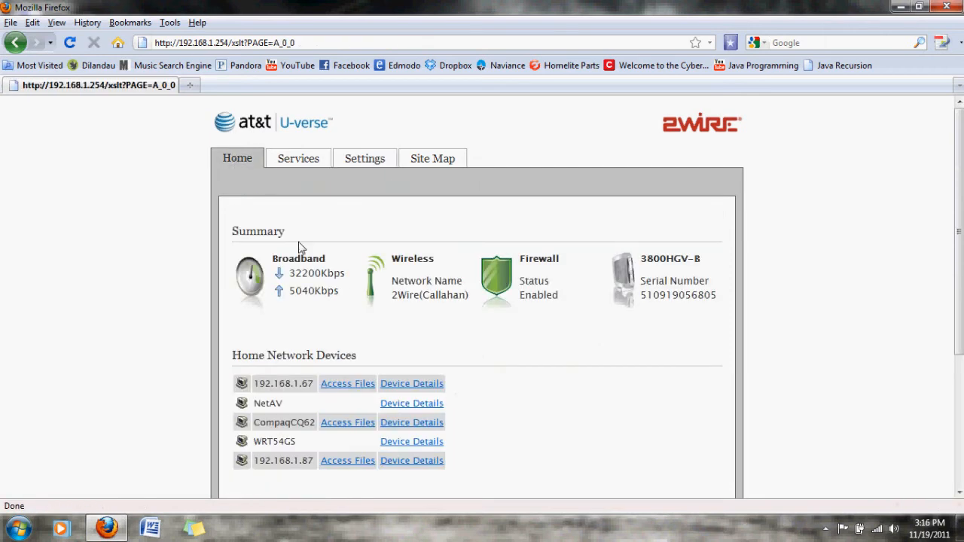
scroll(344, 344, down, 5)
scroll(344, 343, up, 5)
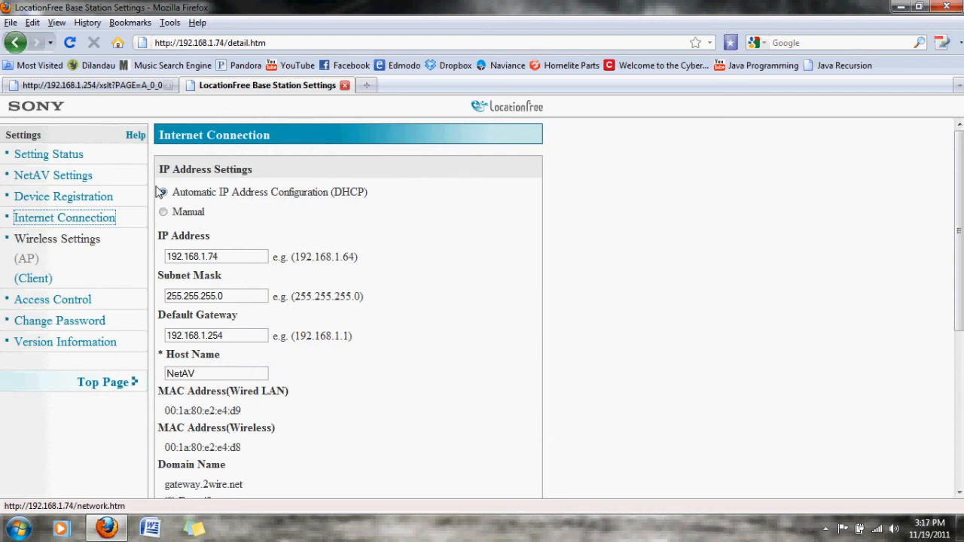
Step: Scan for wireless routers in the Base Station's client wireless settings and examine the SSID list and the WPA pre-shared key options
click(33, 278)
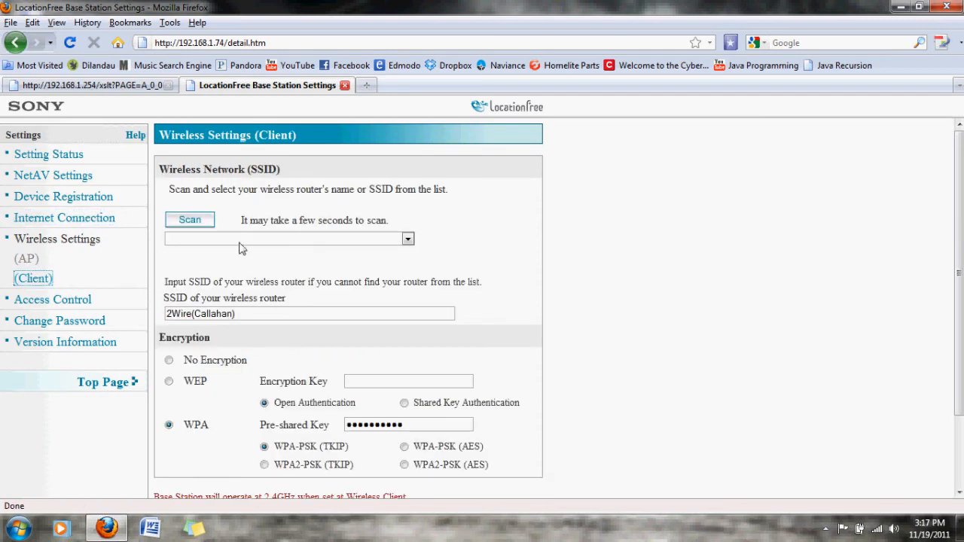
click(376, 238)
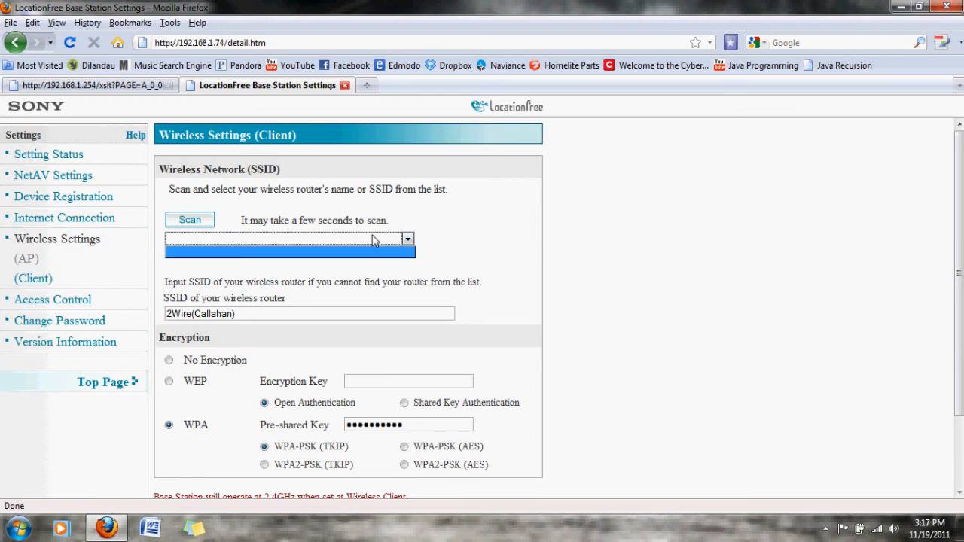
click(187, 223)
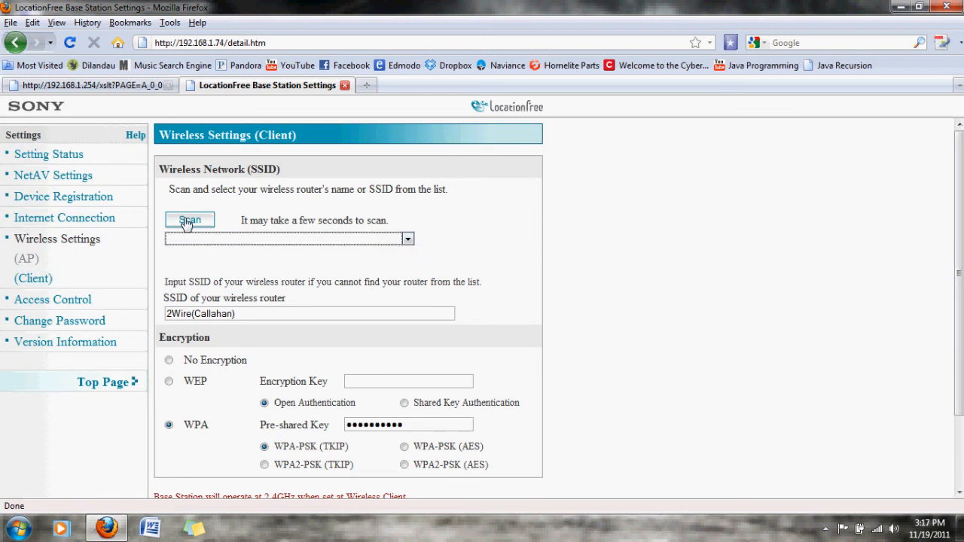
click(188, 221)
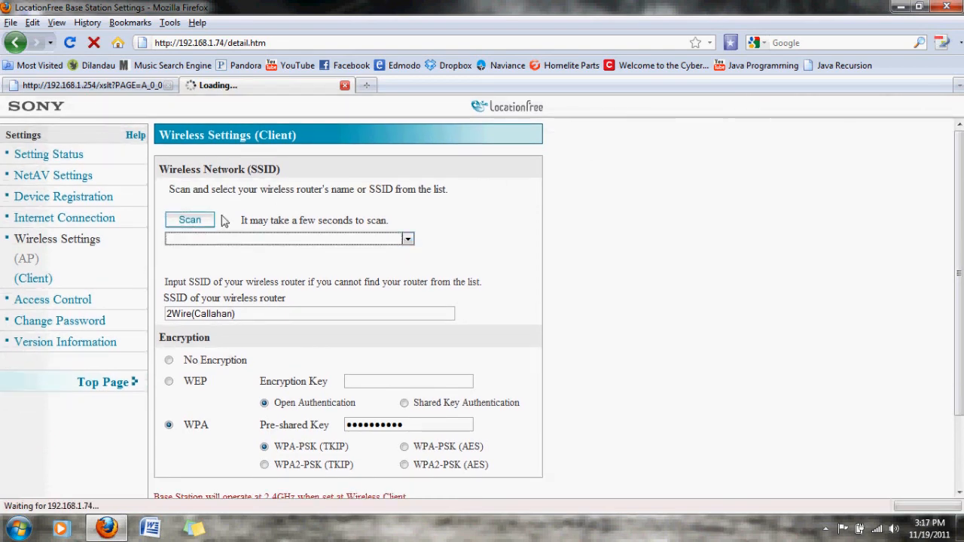
click(283, 238)
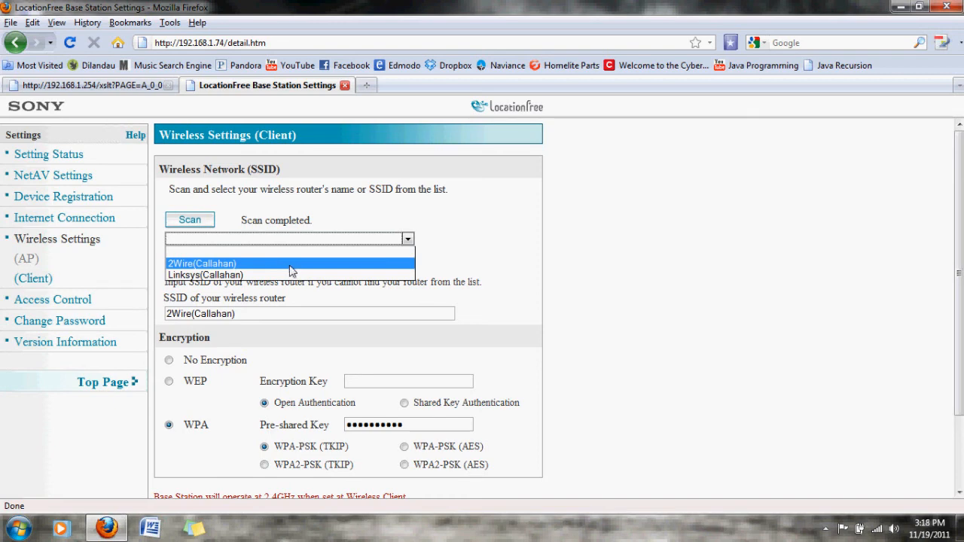
click(271, 308)
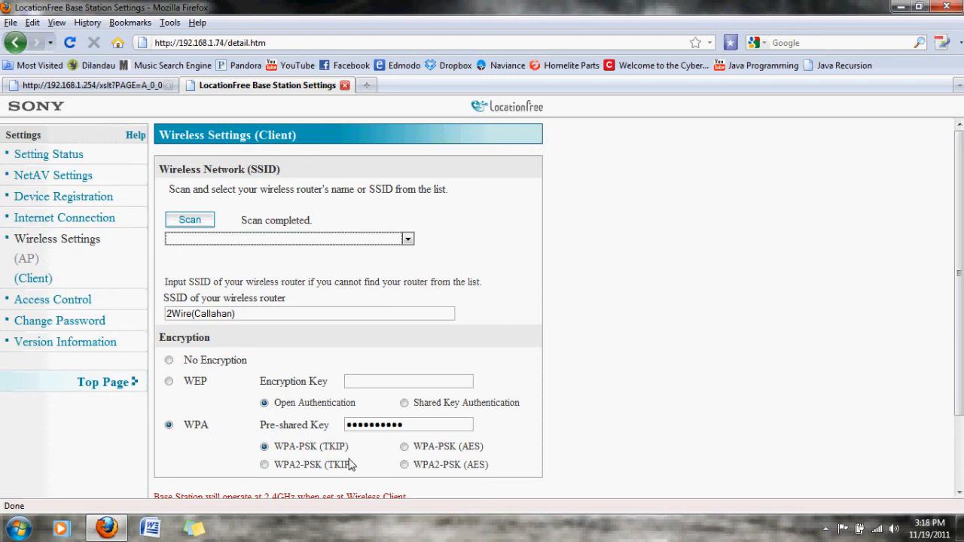
click(412, 427)
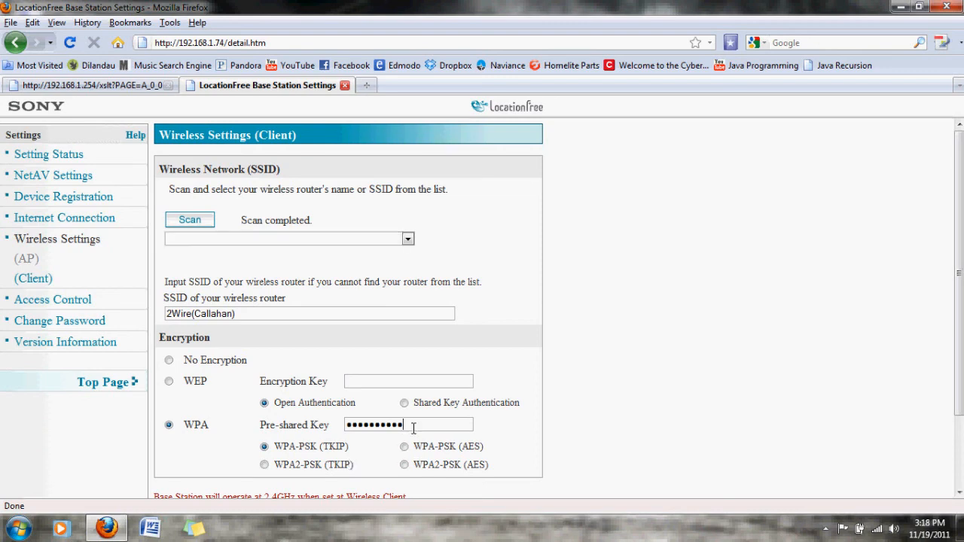
scroll(413, 428, down, 3)
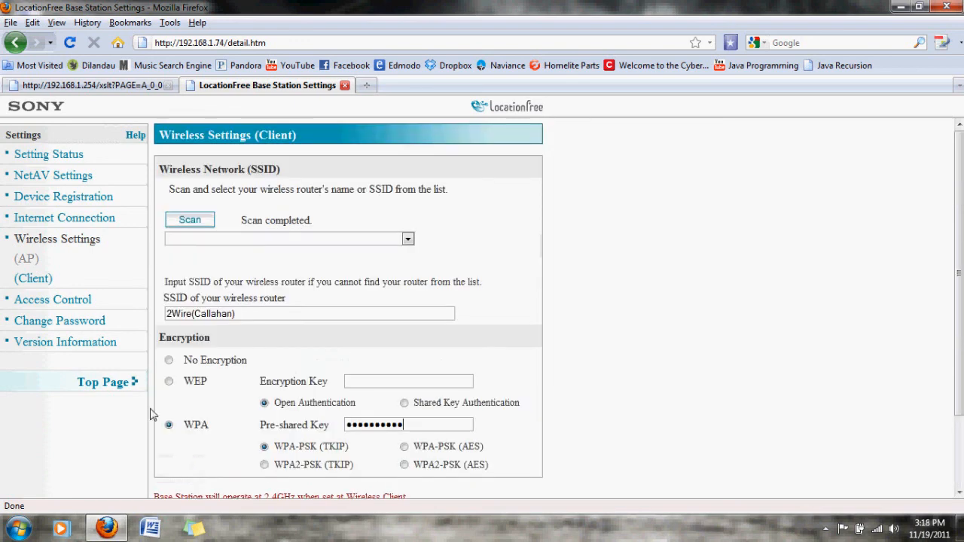
Step: Review the Base Station's Internet Connection settings and its overall Setting Status
click(39, 225)
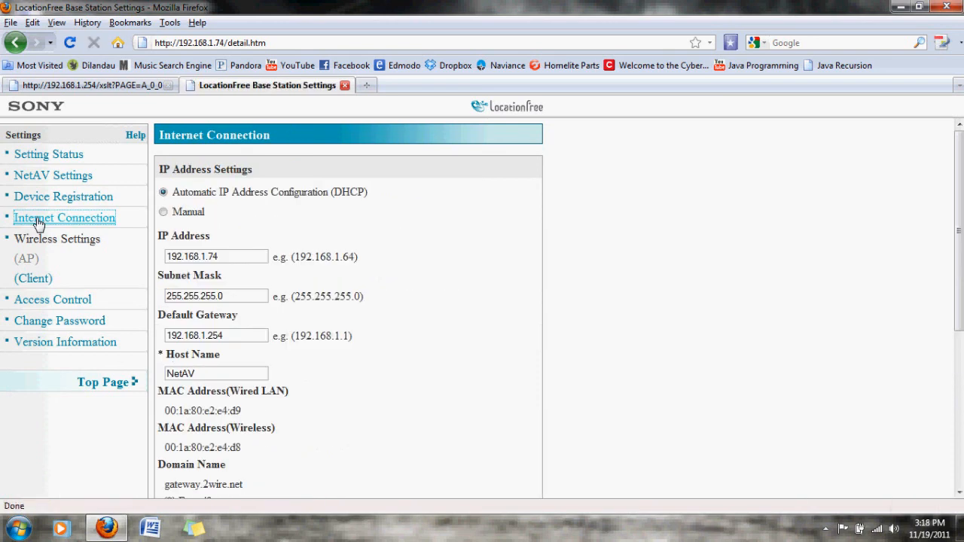
click(44, 159)
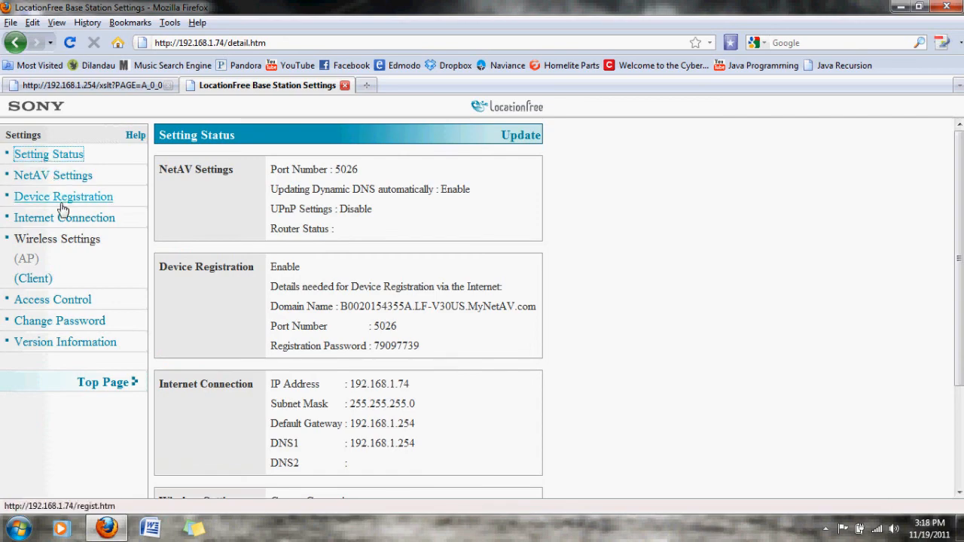
scroll(189, 390, down, 3)
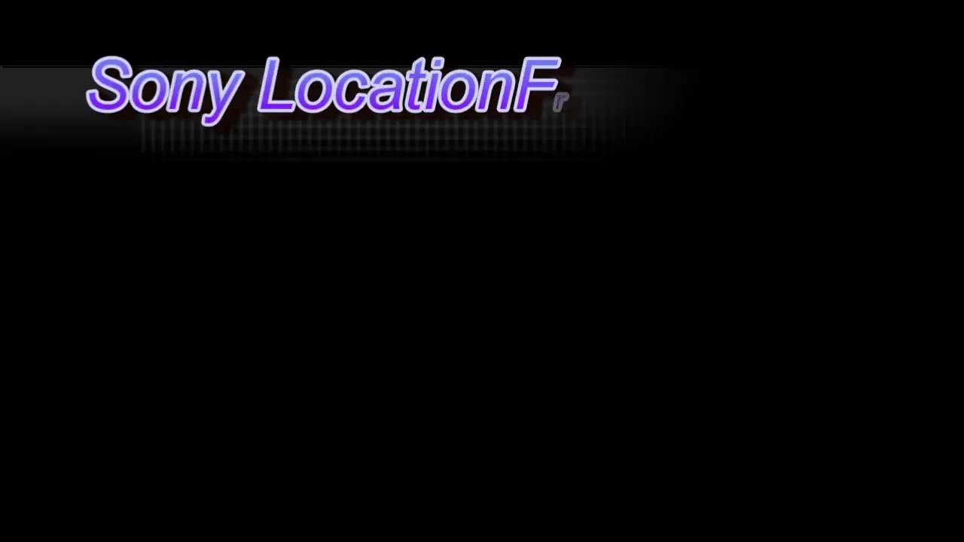